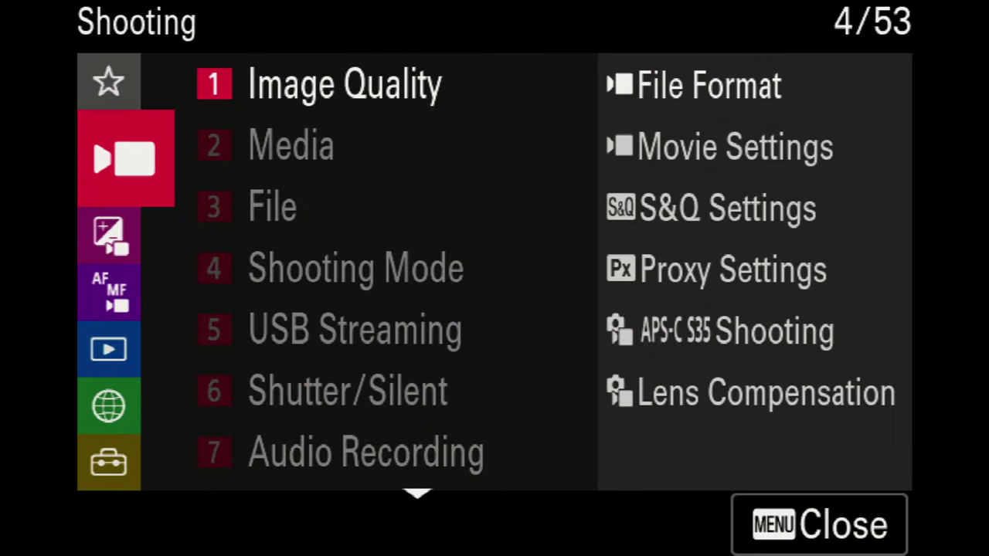
Confirm XAVC S 4K as the movie File Format.
key("Up")
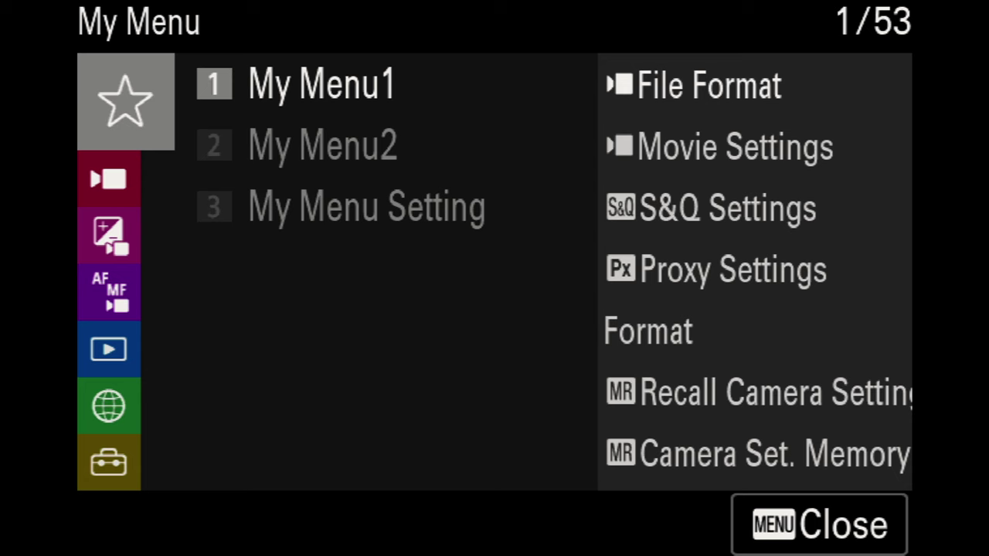
key("Down")
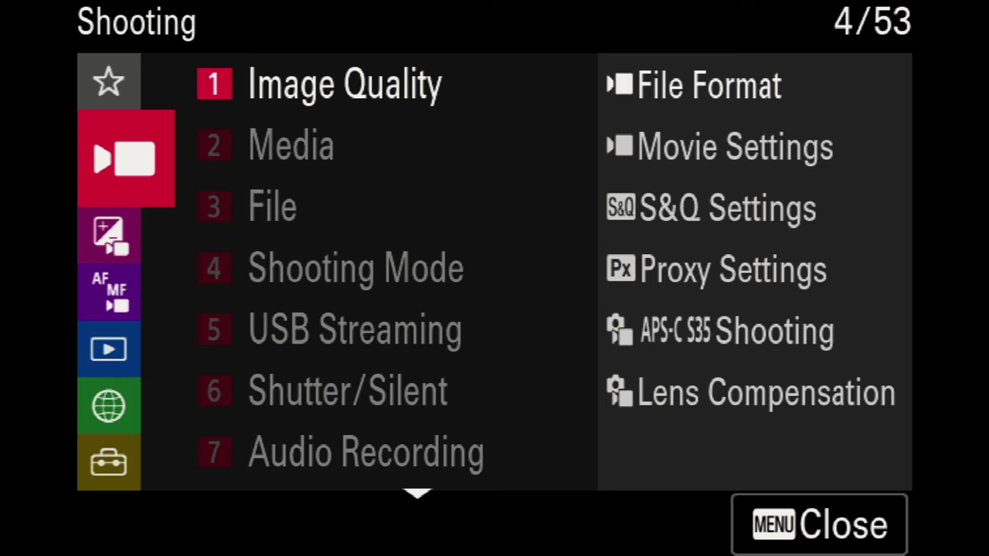
key("Right")
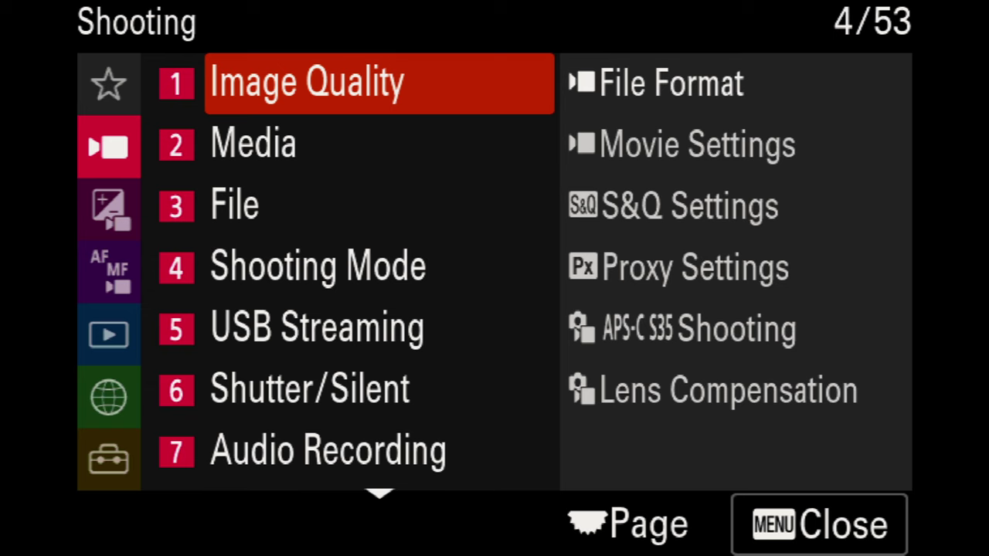
key("Right")
key("Return")
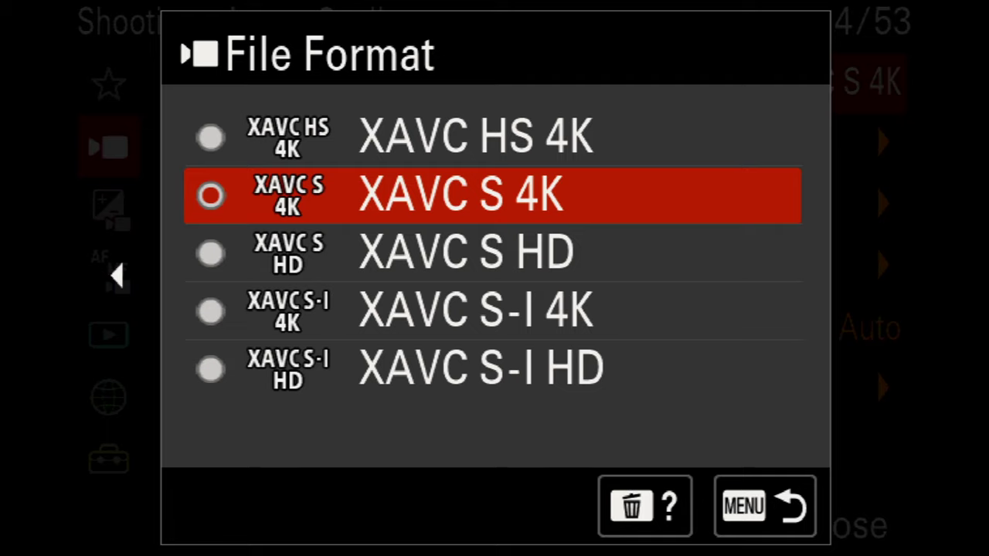
key("Return")
key("Down")
Keep Rec Frame Rate at 24p and Record Setting at 100M 4:2:2 10bit in Movie Settings.
key("Return")
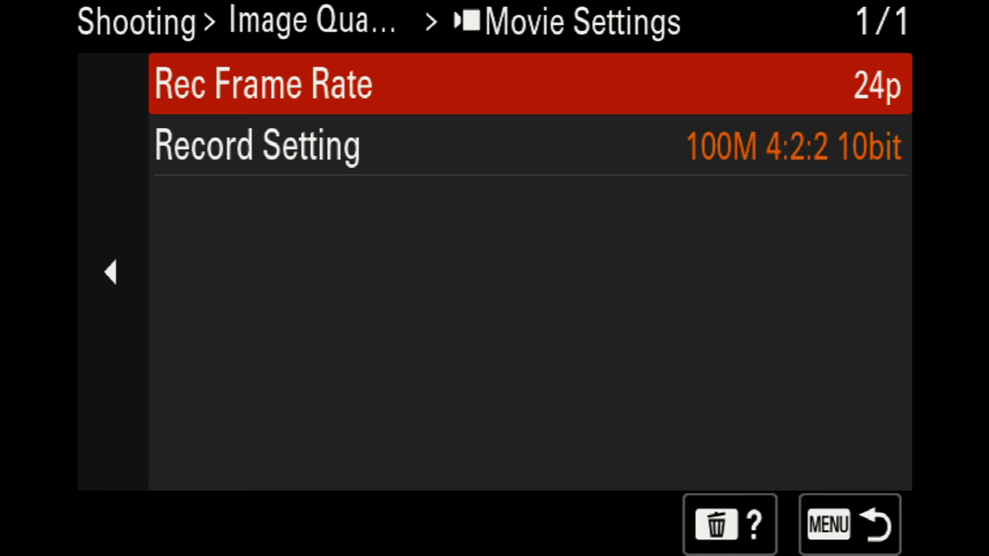
key("Return")
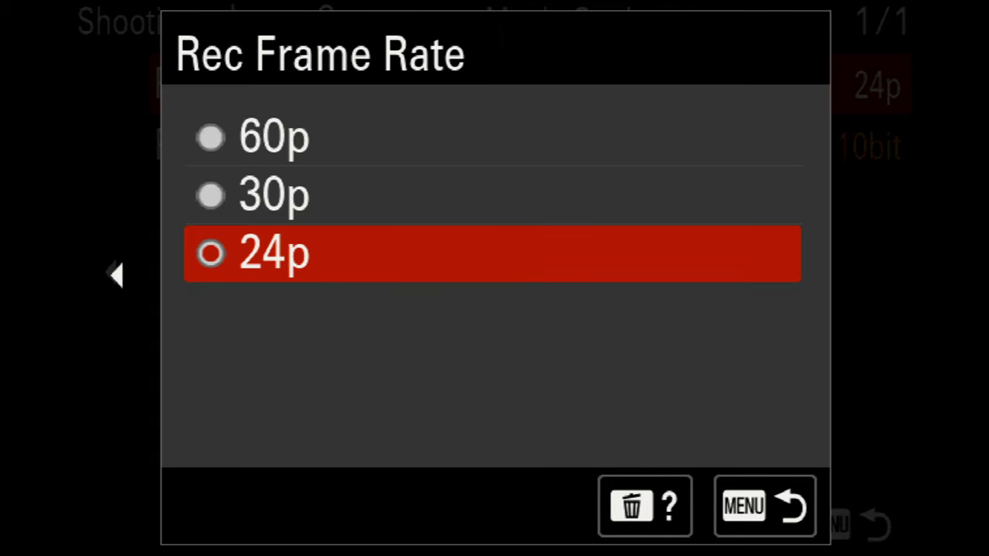
key("Return")
key("Down")
key("Return")
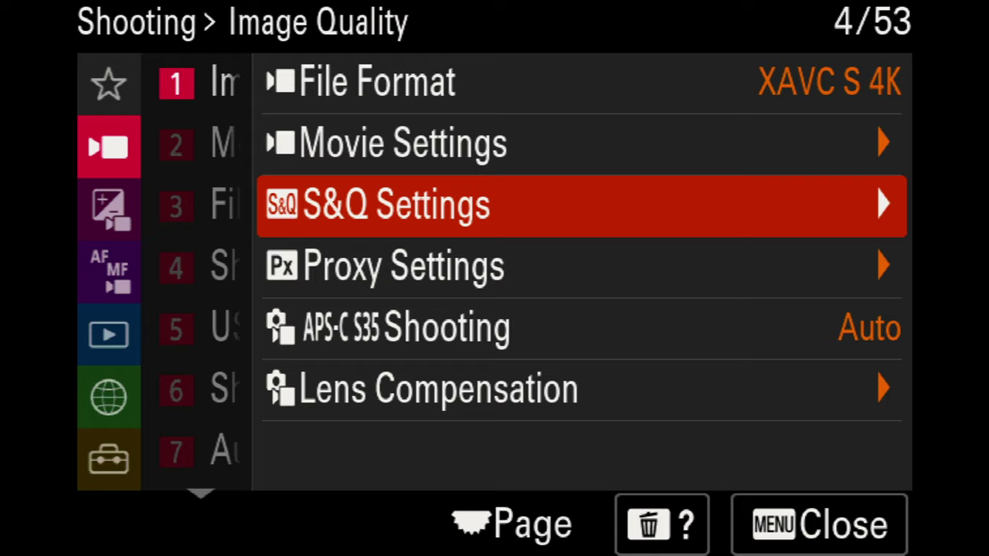
Review the S&Q Record Setting choices, highlighting 100M 4:2:2 10bit.
key("Return")
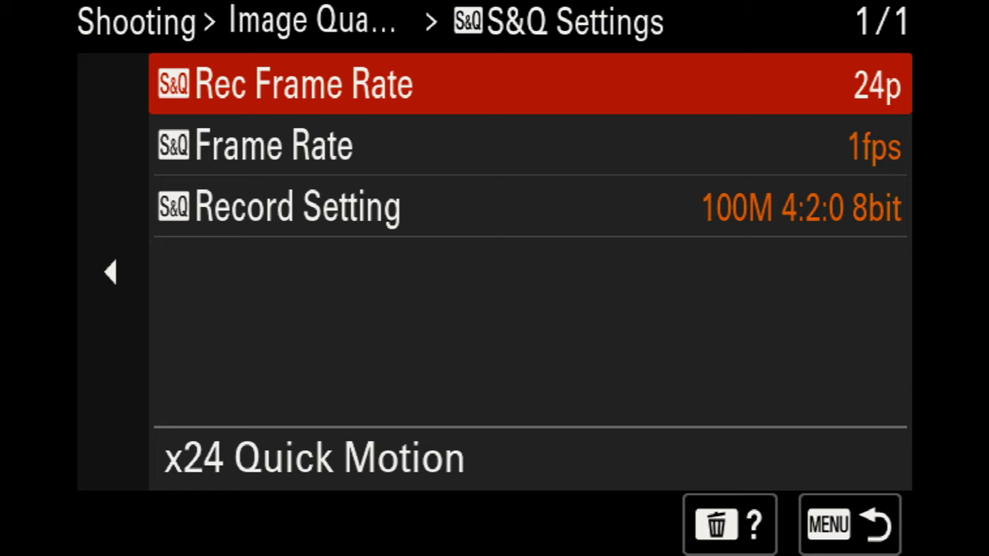
key("Down")
key("Down")
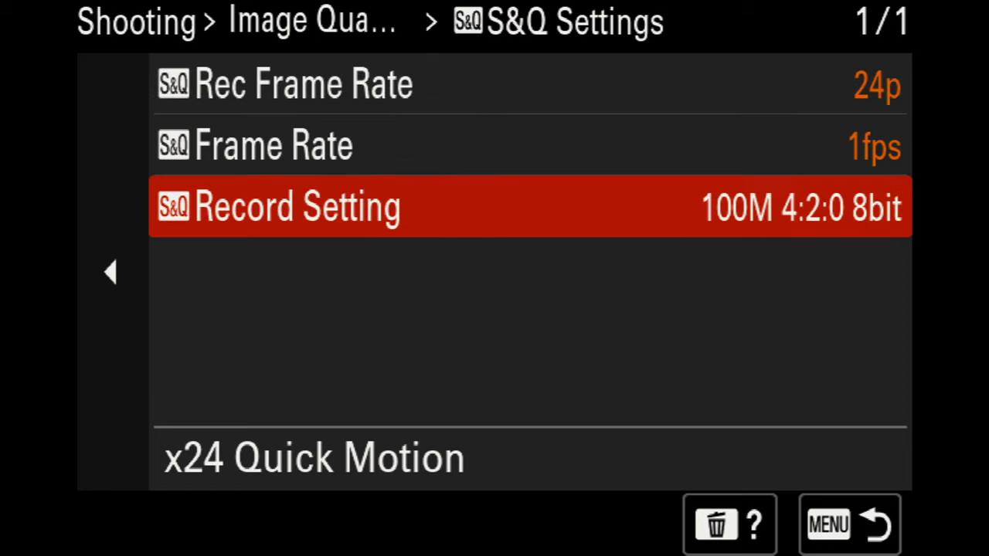
key("Return")
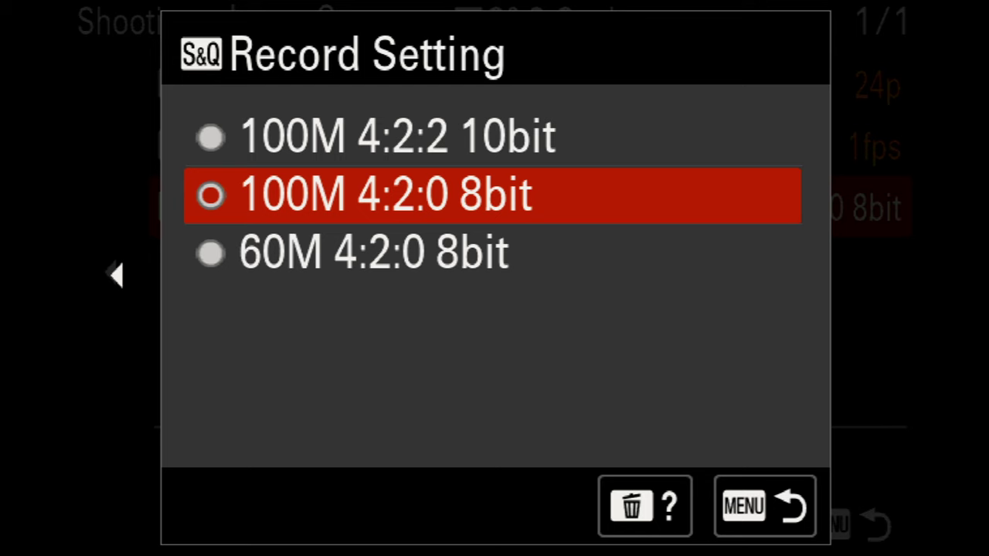
key("Up")
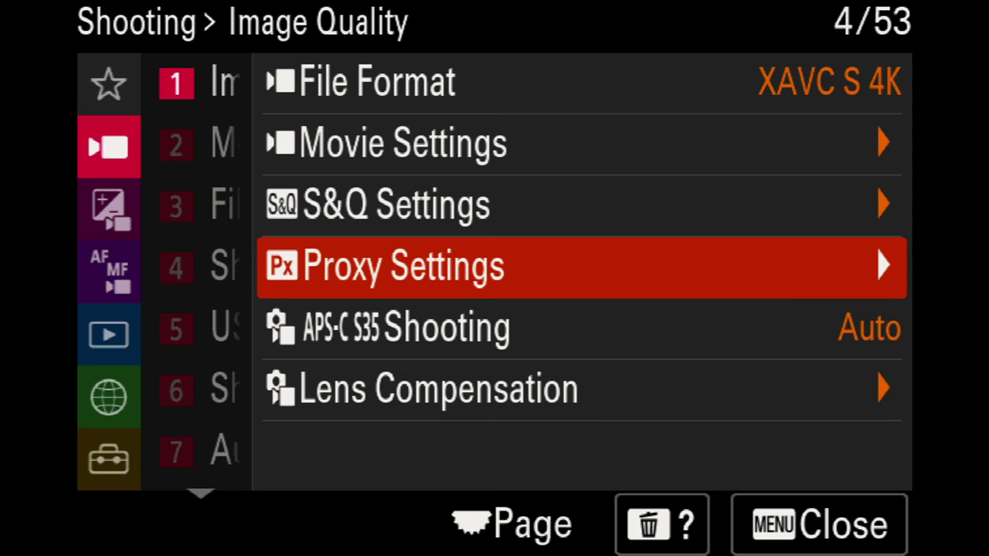
Keep XAVC S HD as the Proxy File Format in Proxy Settings.
key("Return")
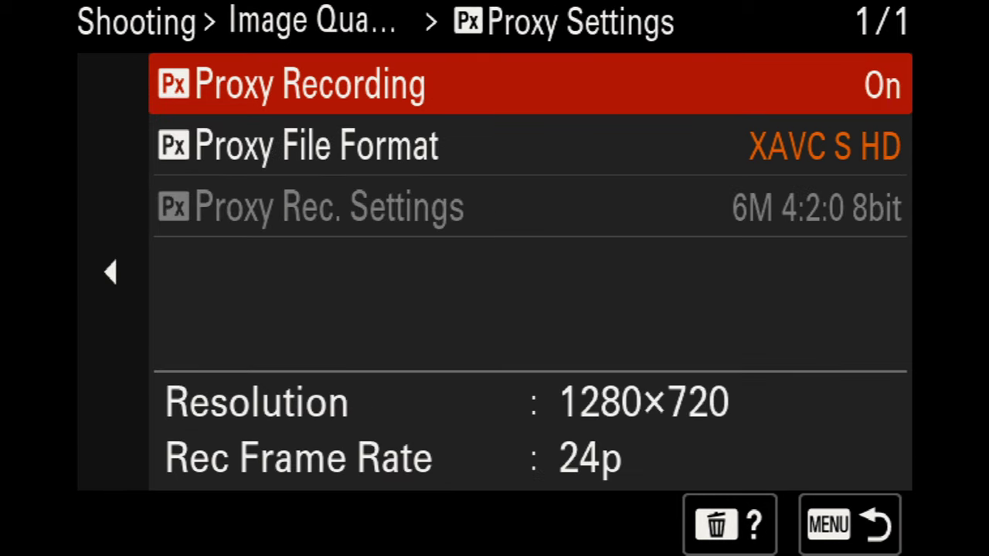
key("Down")
key("Return")
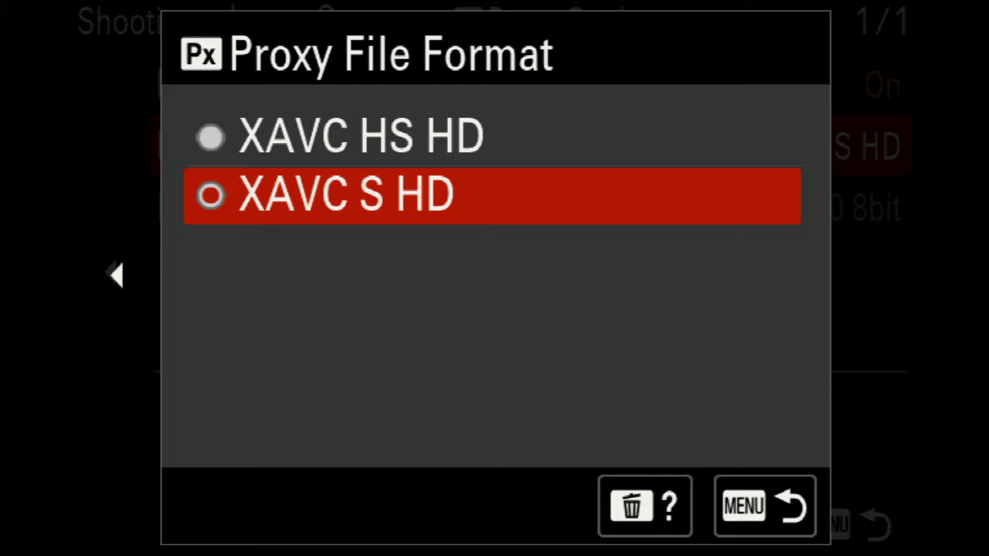
key("Return")
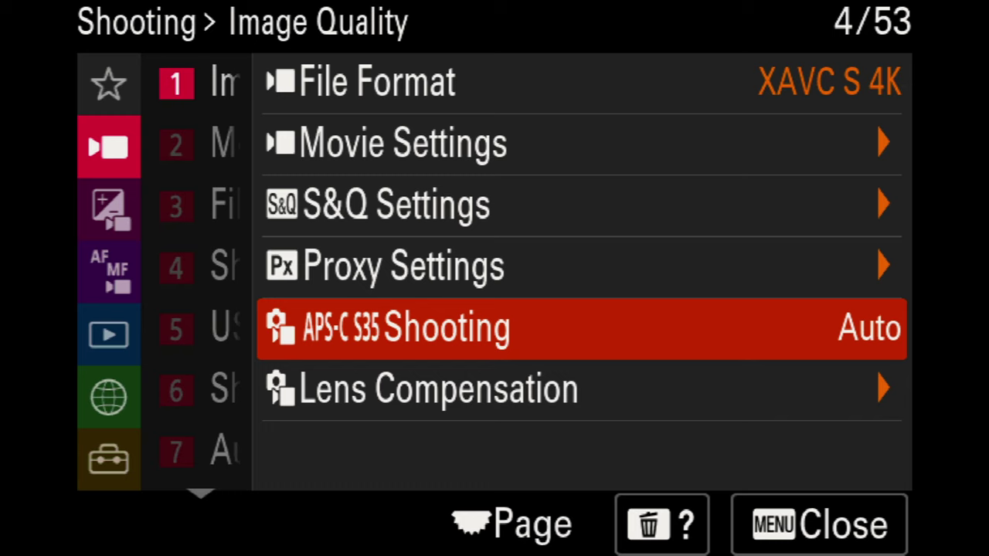
Keep APS-C S35 Shooting and Lens Compensation's Shading Comp. both on Auto.
key("Return")
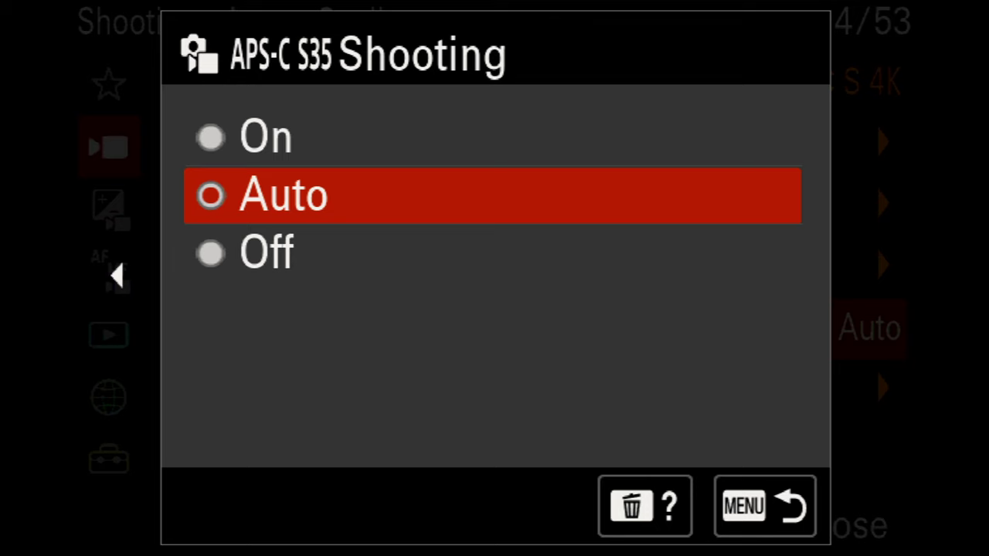
key("Return")
key("Down")
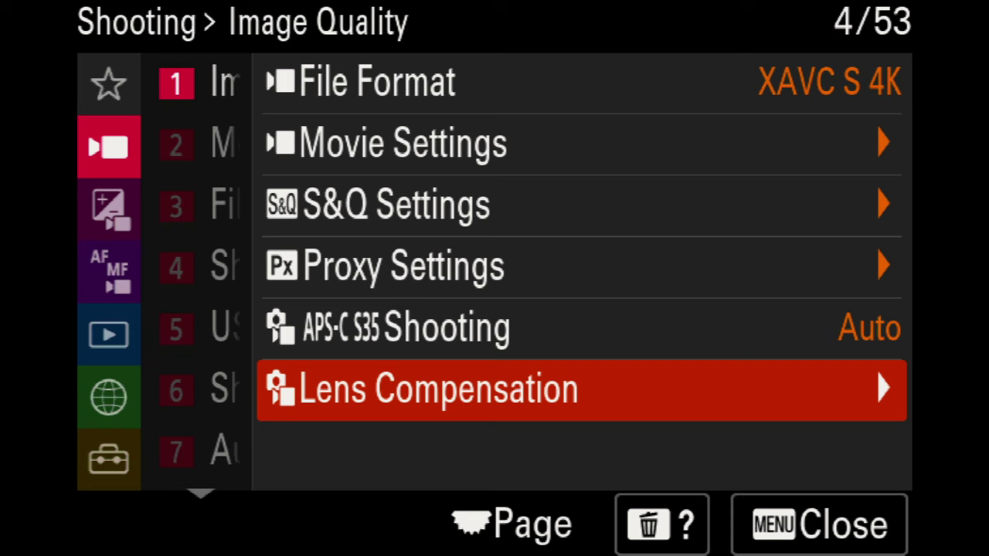
key("Return")
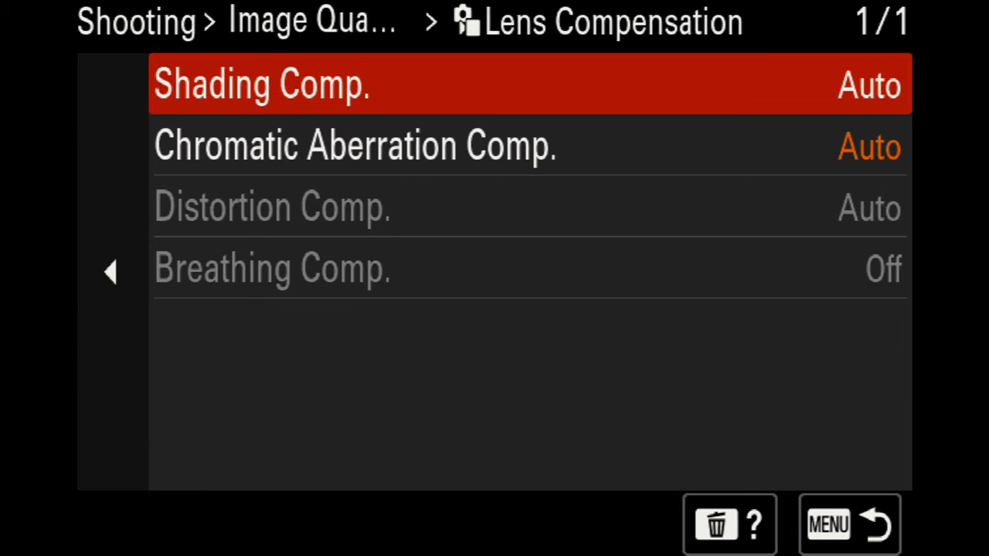
key("Return")
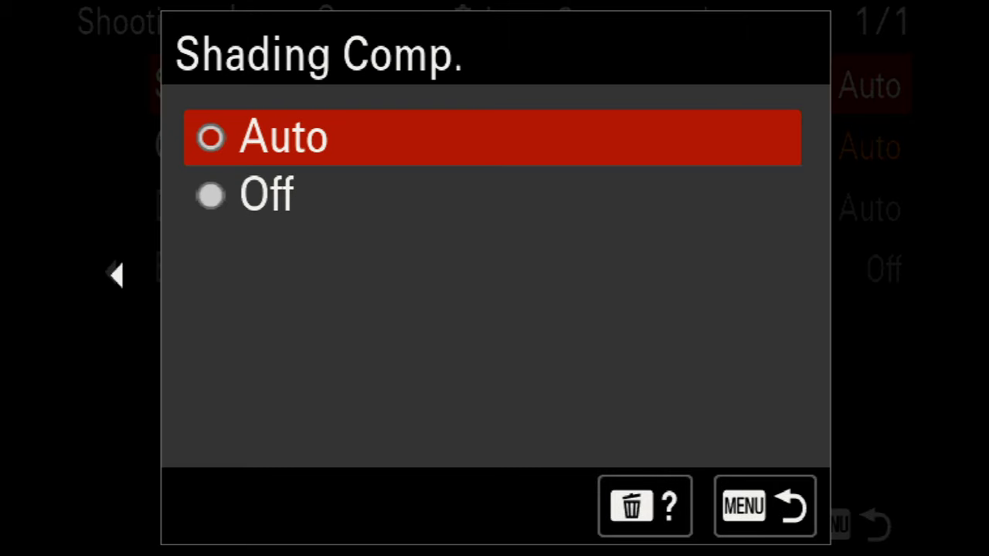
key("Return")
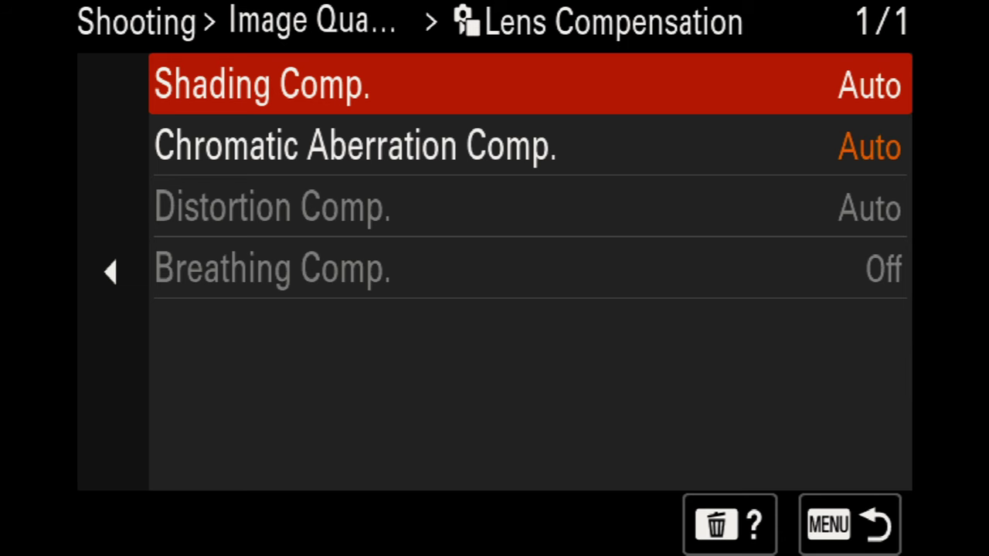
key("Escape")
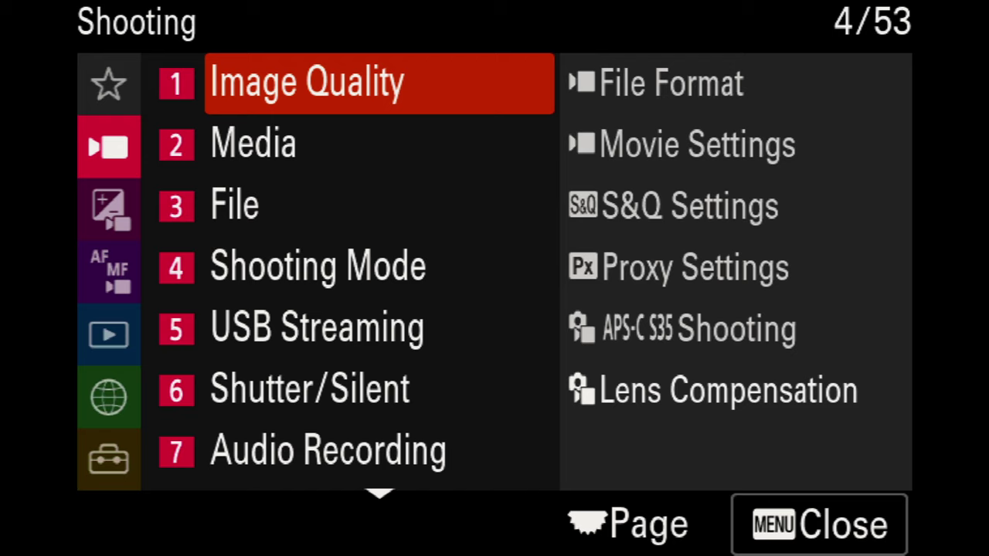
Keep photo Recording Media on Slot 1 in Media > Rec. Media Settings.
key("Down")
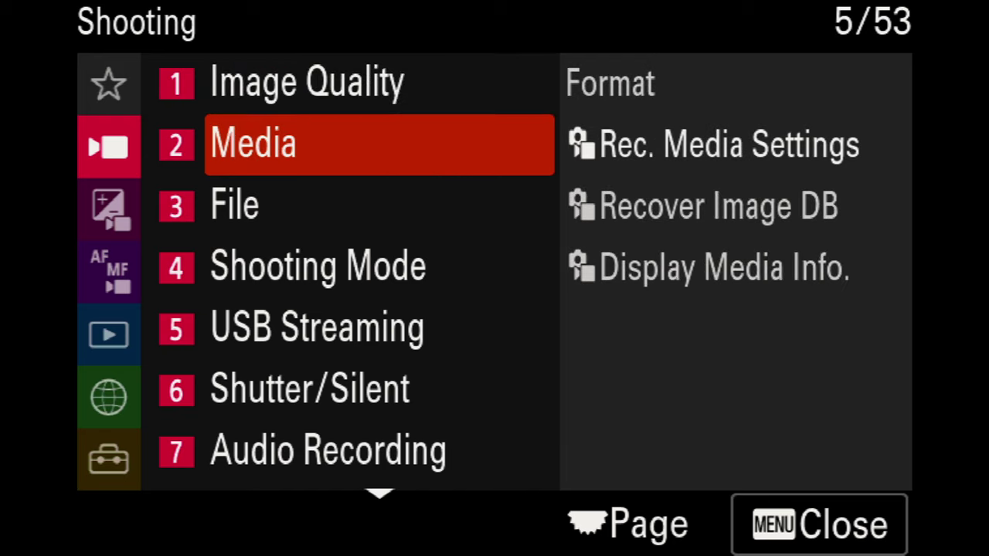
key("Right")
key("Return")
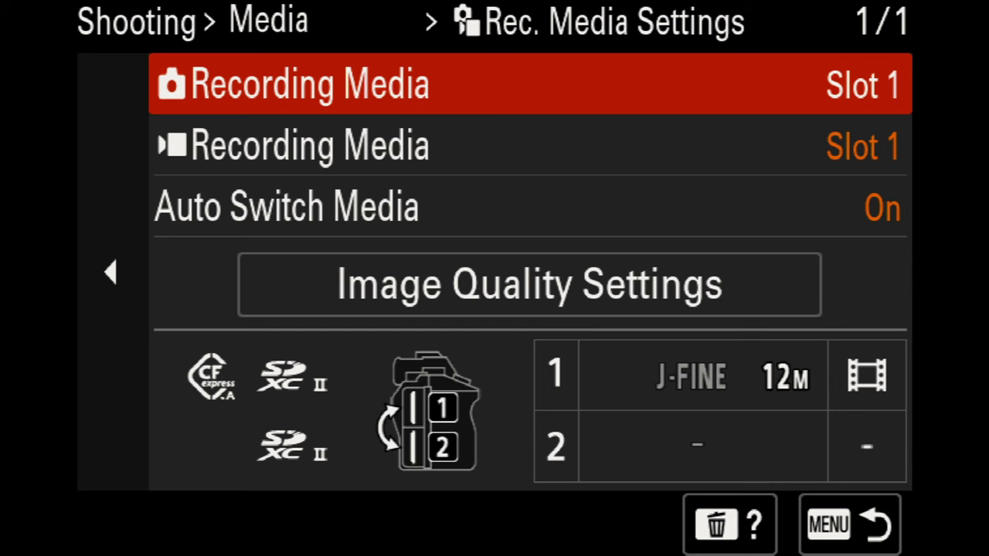
key("Return")
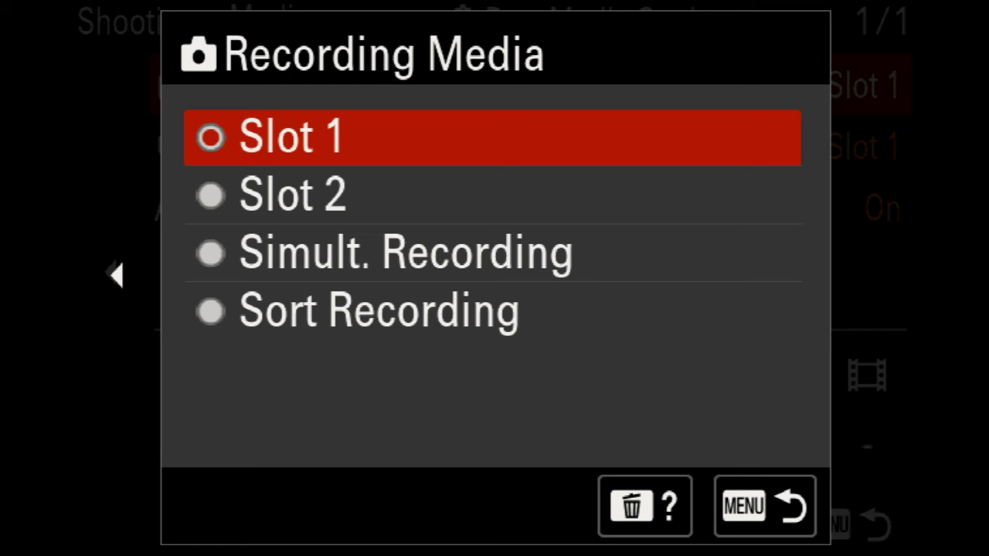
key("Return")
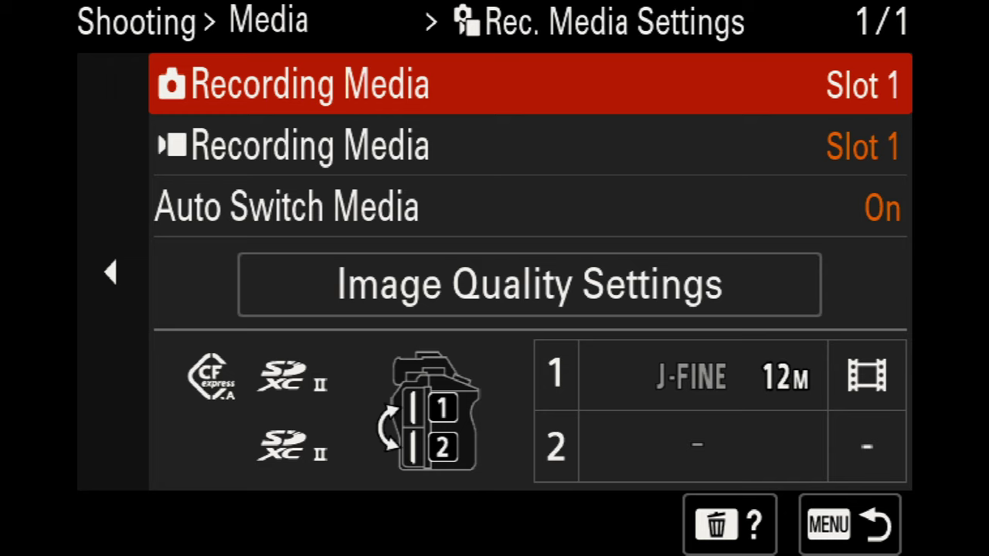
Keep movie Recording Media on Slot 1 as well.
key("Down")
key("Return")
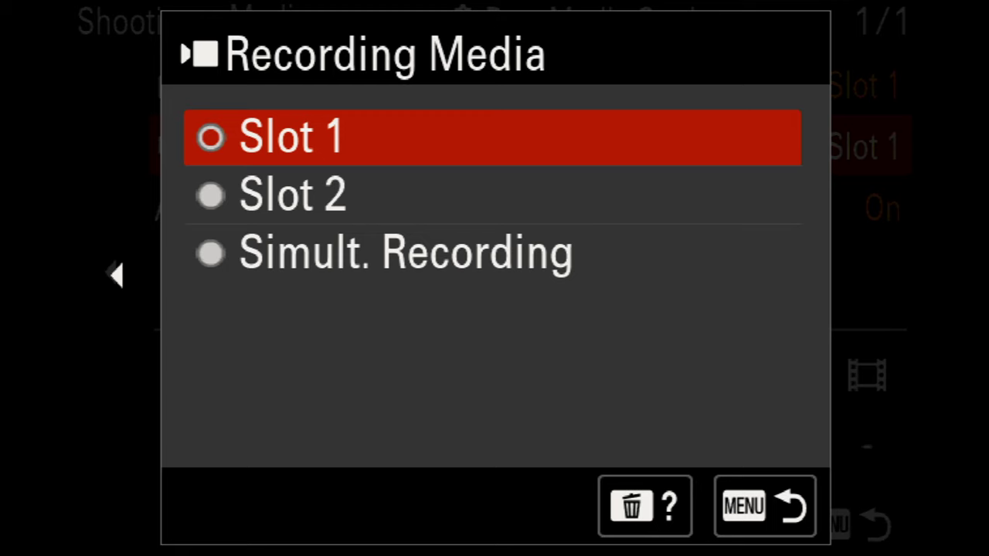
key("Return")
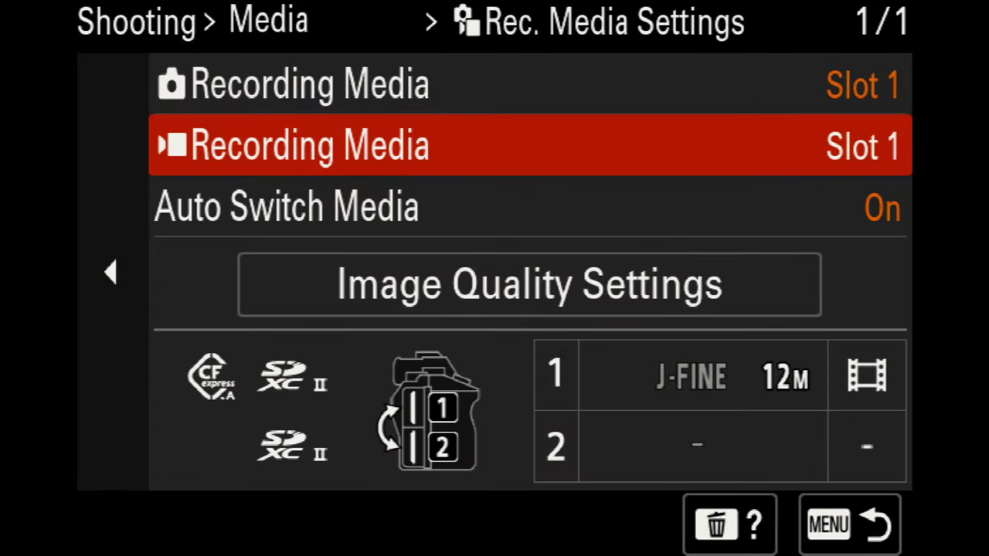
key("Left")
key("Down")
key("Right")
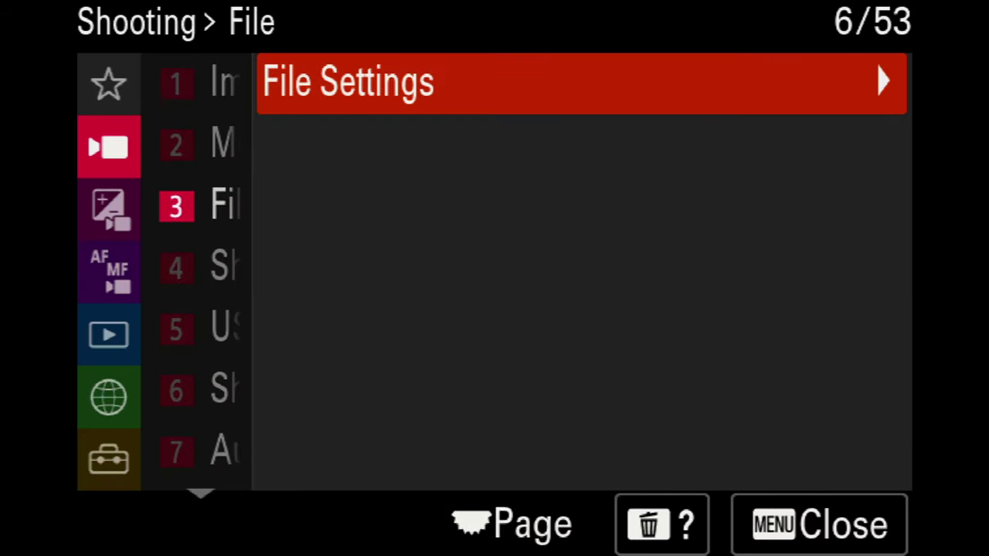
Keep File Name Format as Title and view the Title Name Settings.
key("Return")
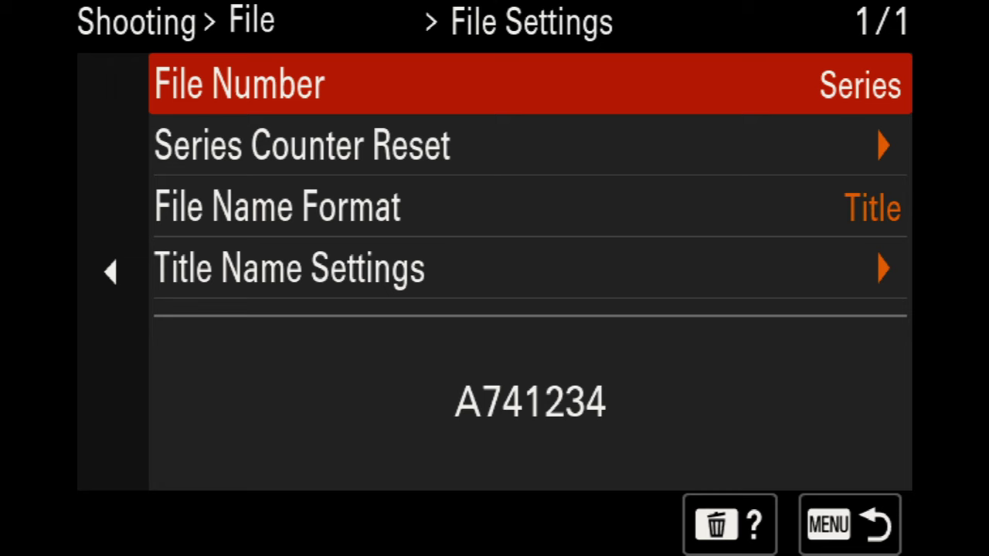
key("Down")
key("Down")
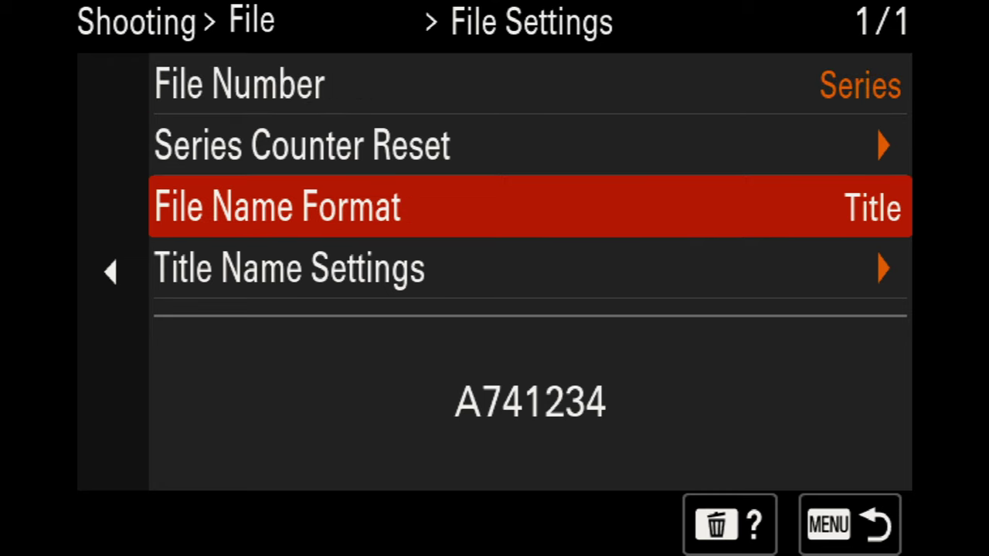
key("Return")
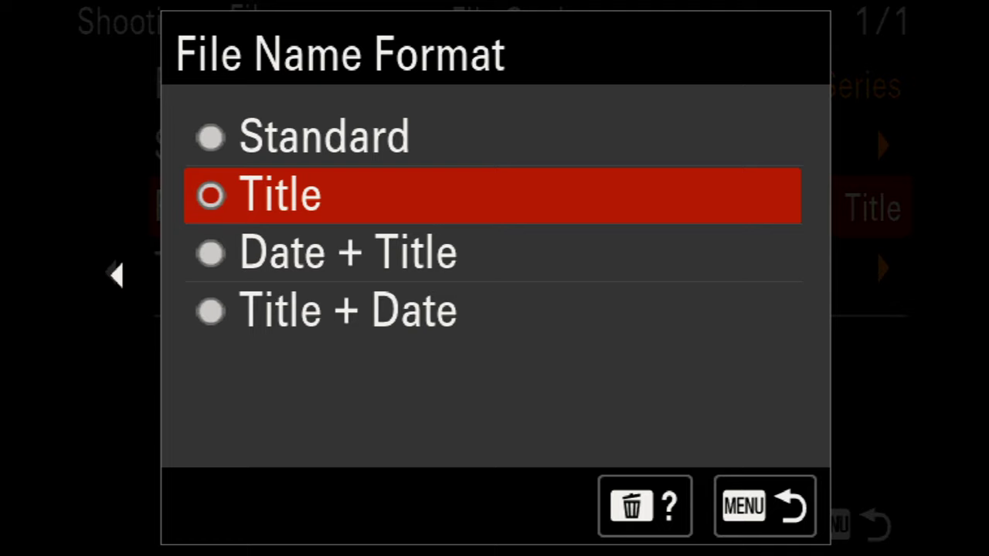
key("Return")
key("Down")
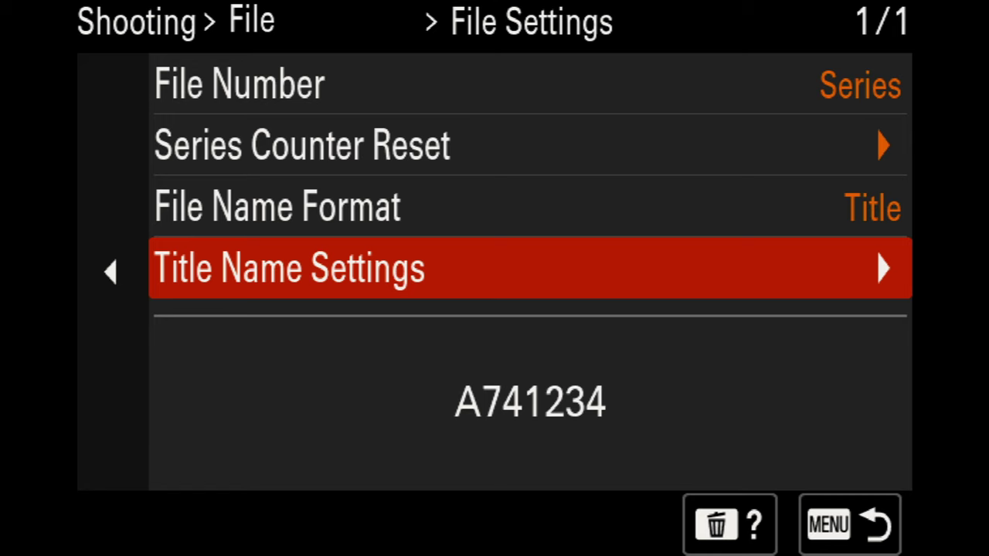
key("Return")
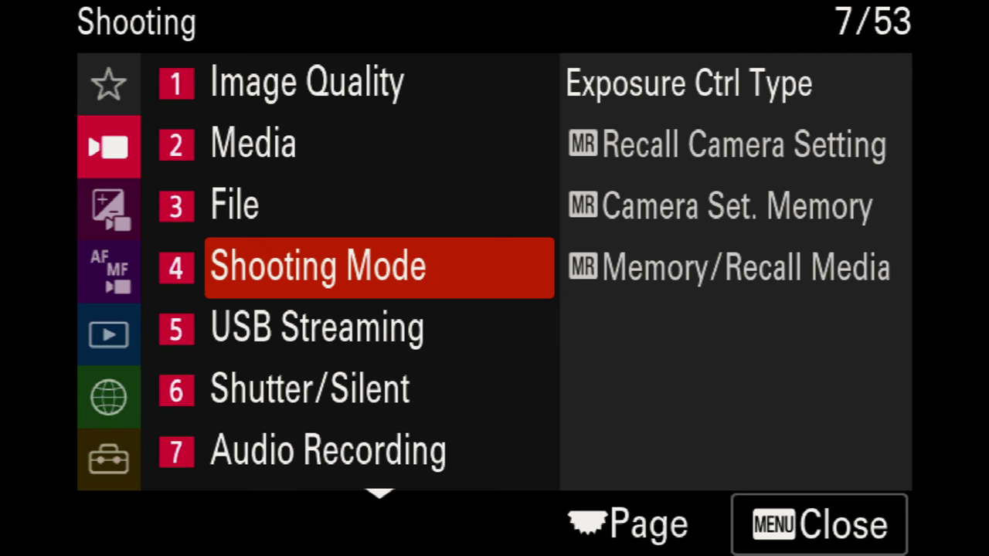
Keep USB streaming at HD(1080p) 30p with Movie Recording enabled.
key("Down")
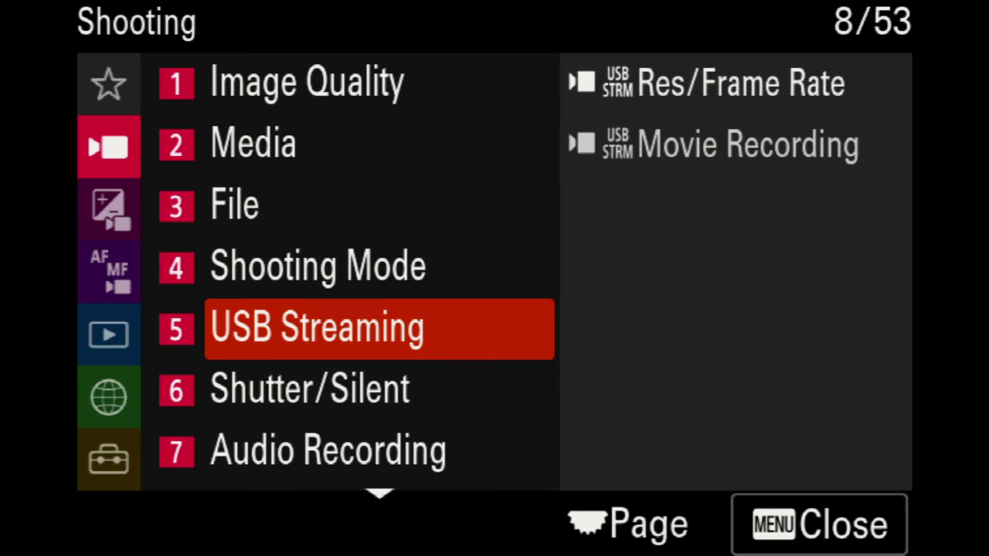
key("Right")
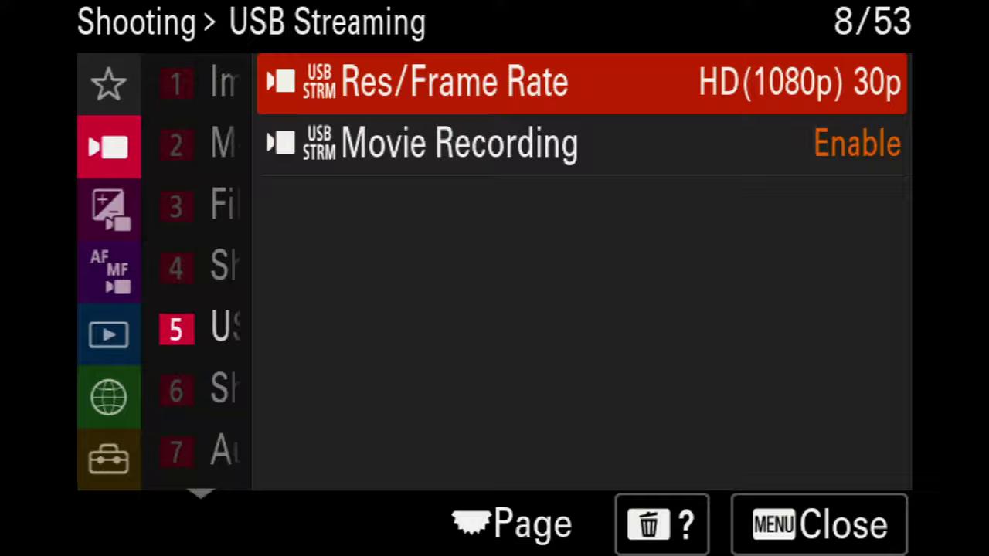
key("Return")
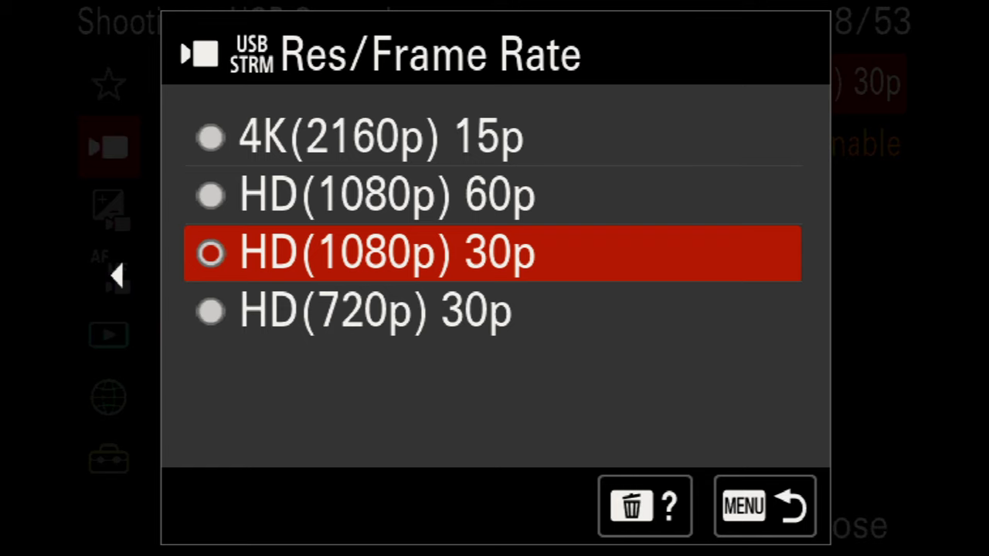
key("Return")
key("Down")
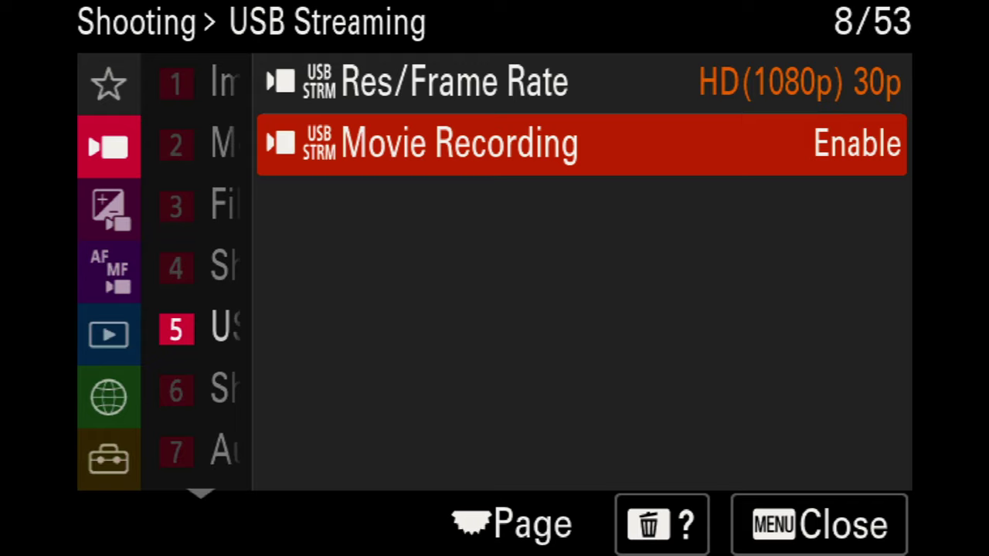
key("Return")
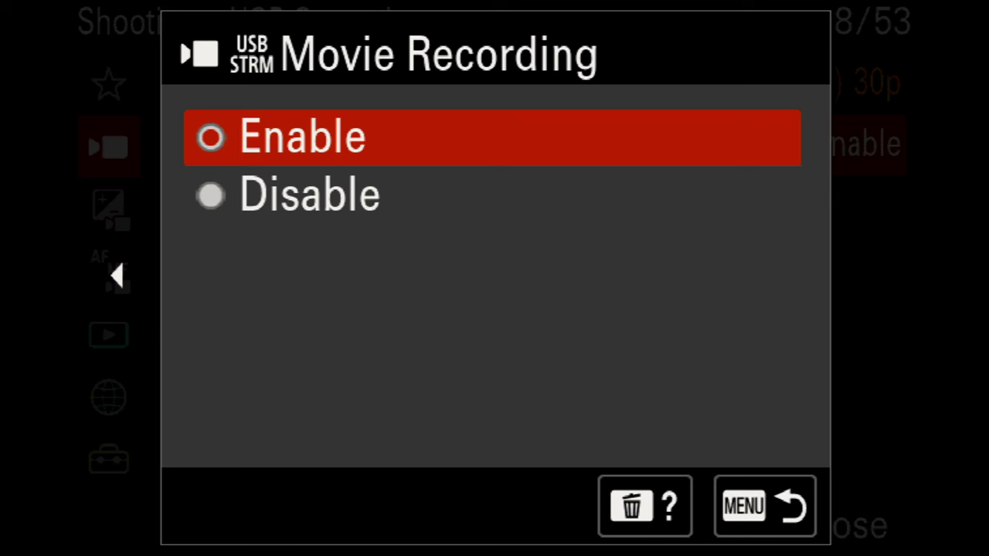
key("Return")
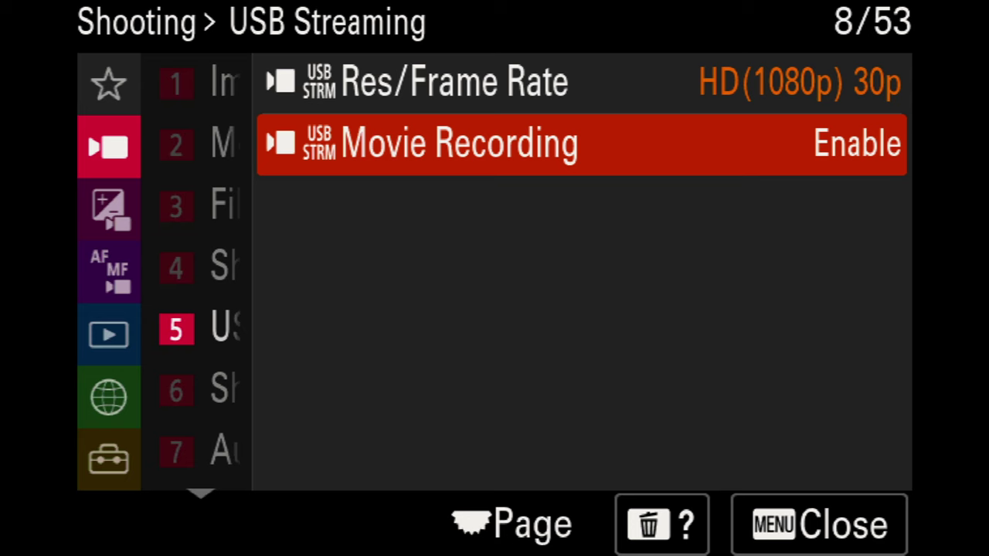
Step through the Audio Recording settings down to the TC/UB group.
key("Left")
key("Down")
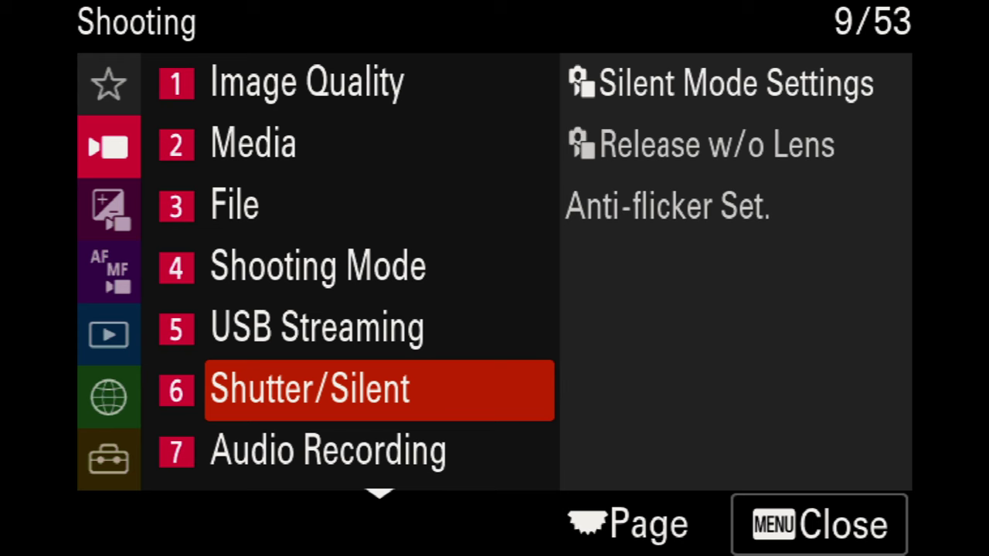
key("Down")
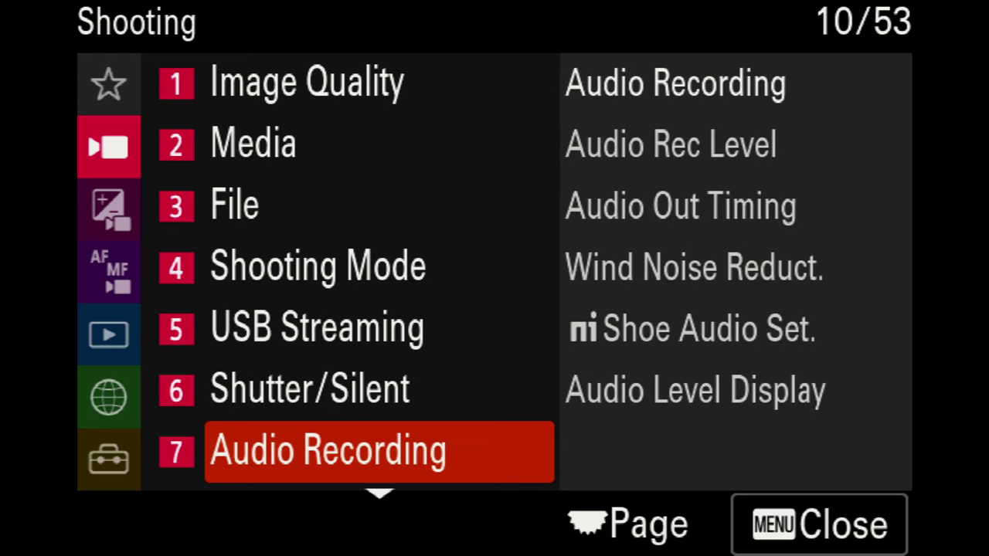
key("Right")
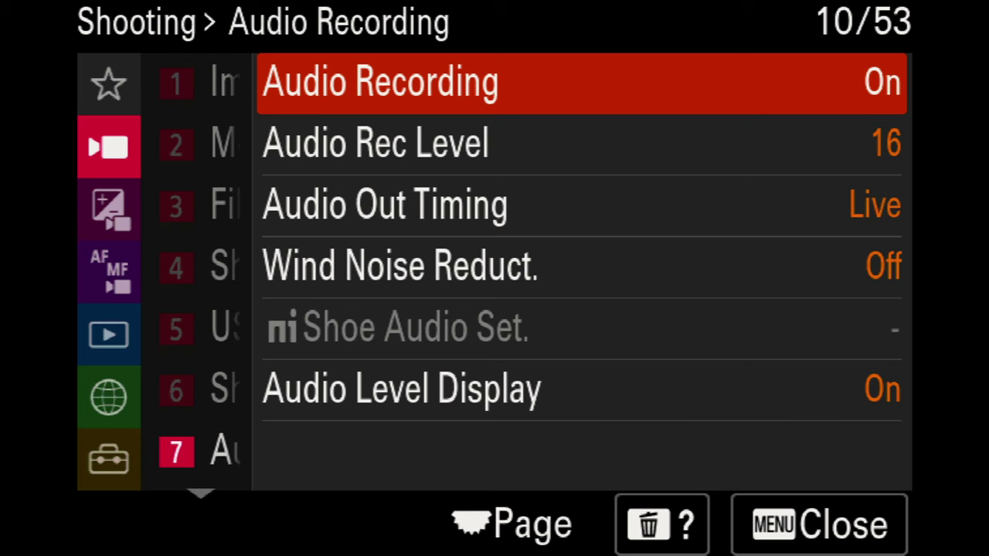
key("Down")
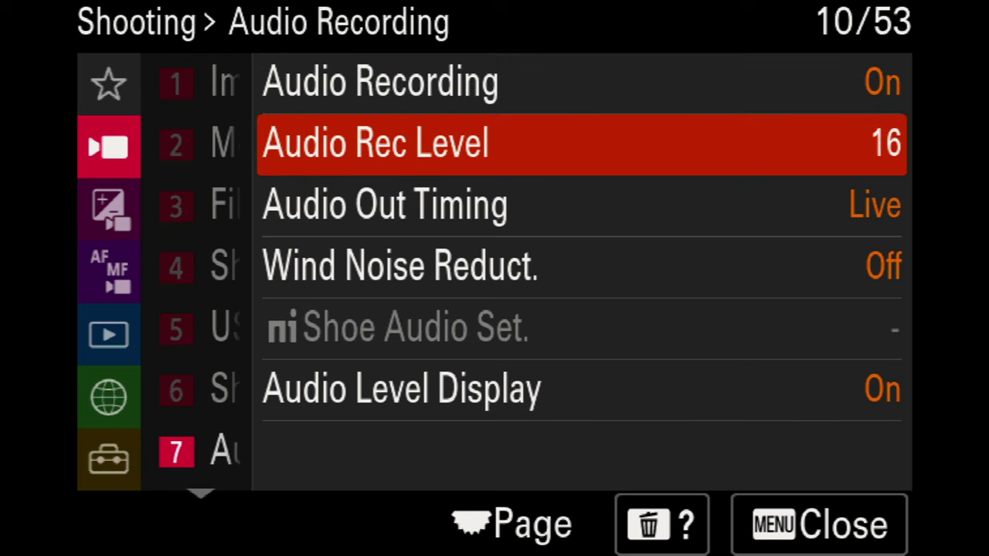
key("Down")
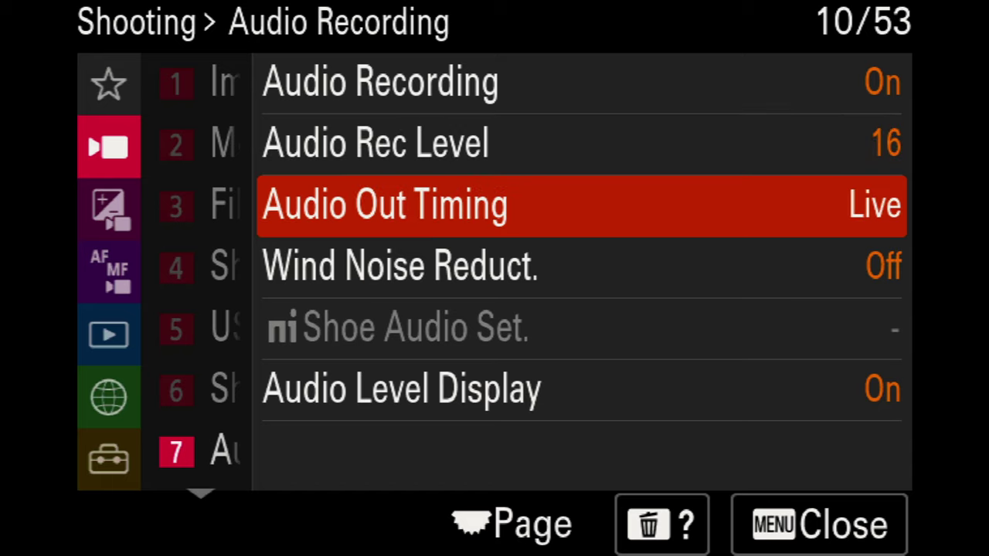
key("Down")
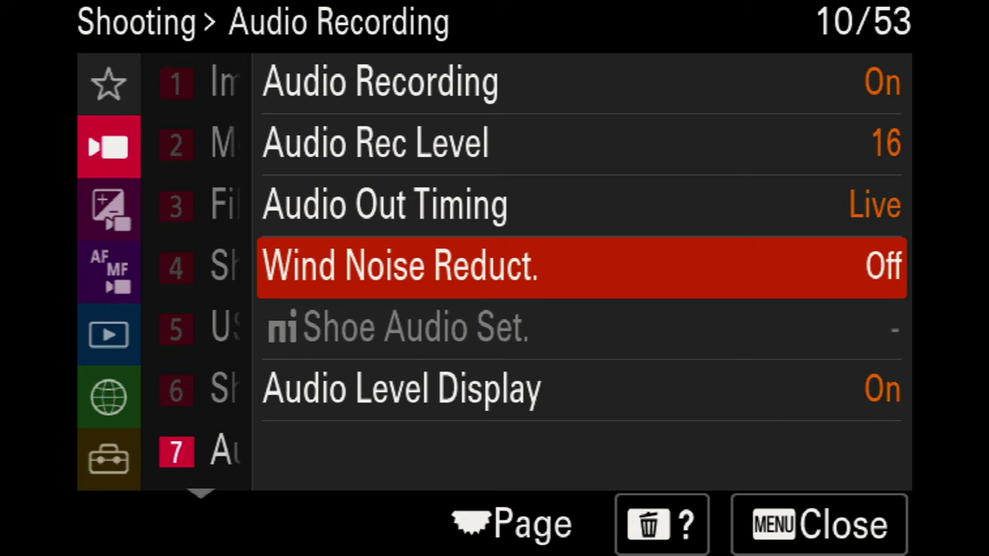
key("Down")
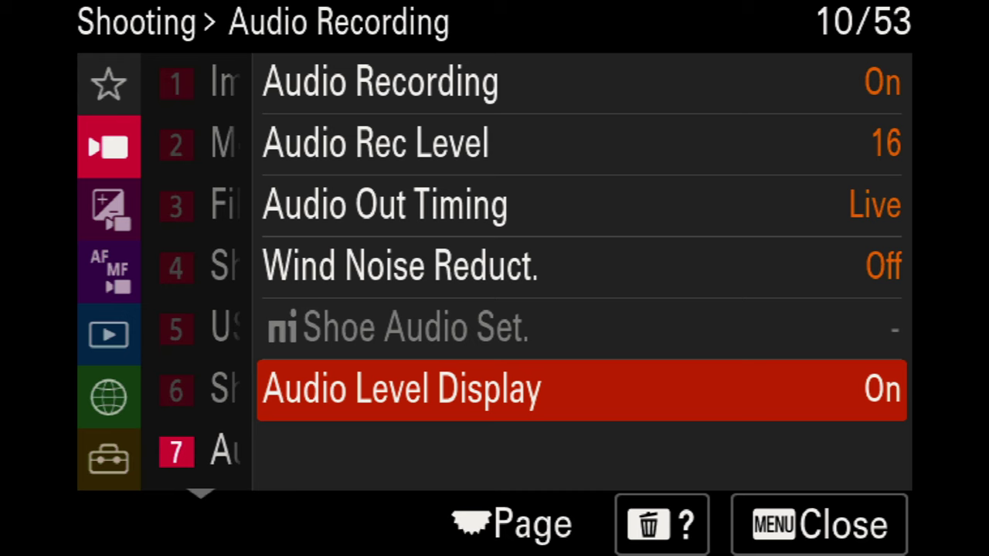
key("Down")
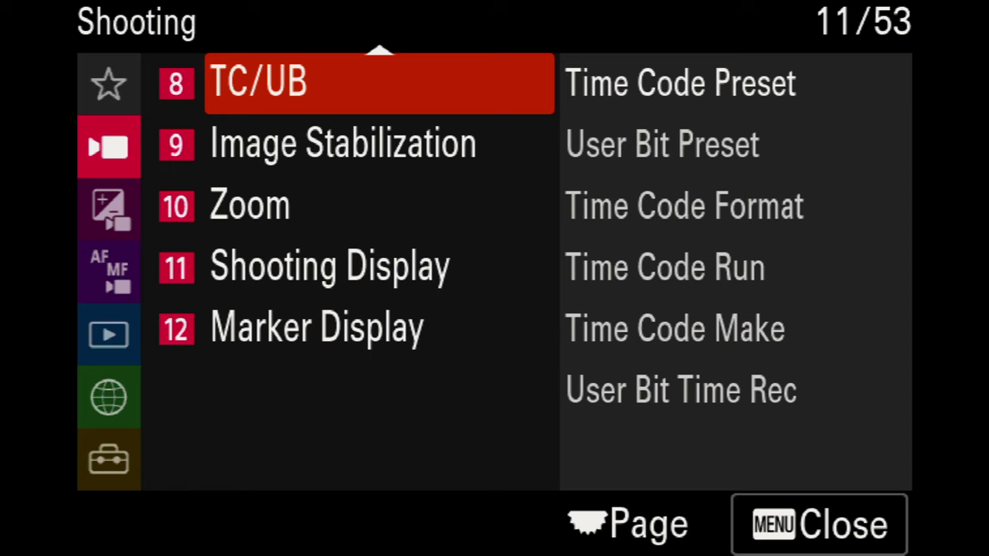
Set SteadyShot Adjust. to Manual and check Focal Length under Image Stabilization.
key("Down")
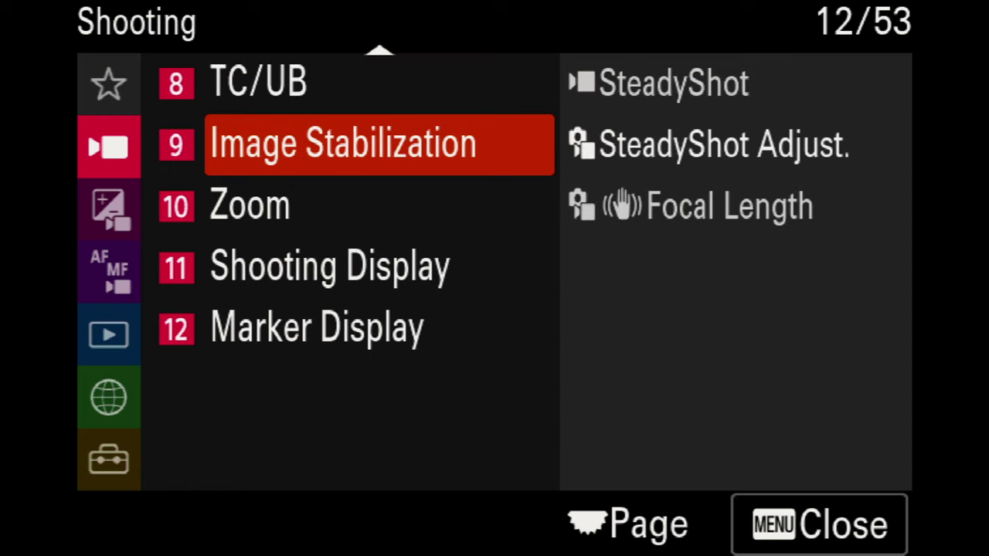
key("Right")
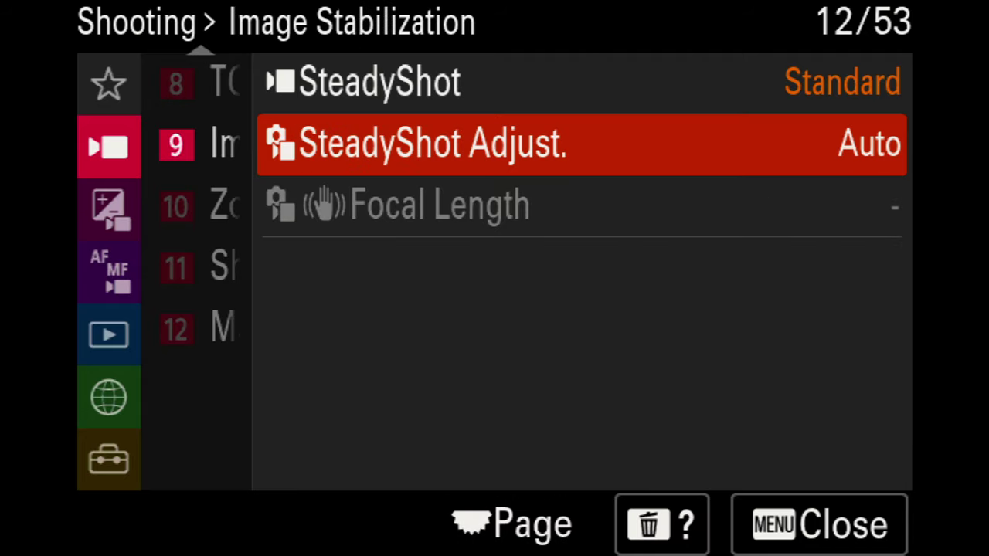
key("Up")
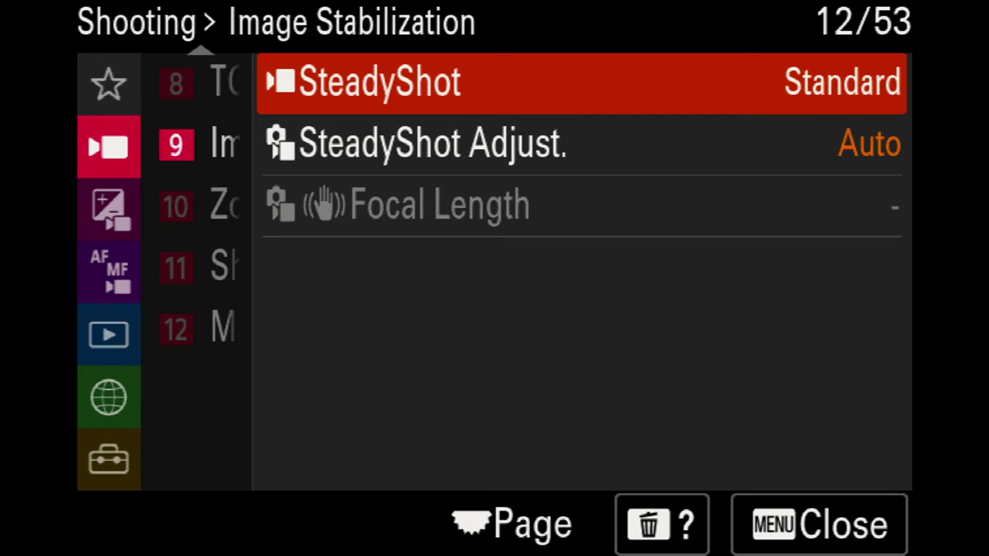
key("Down")
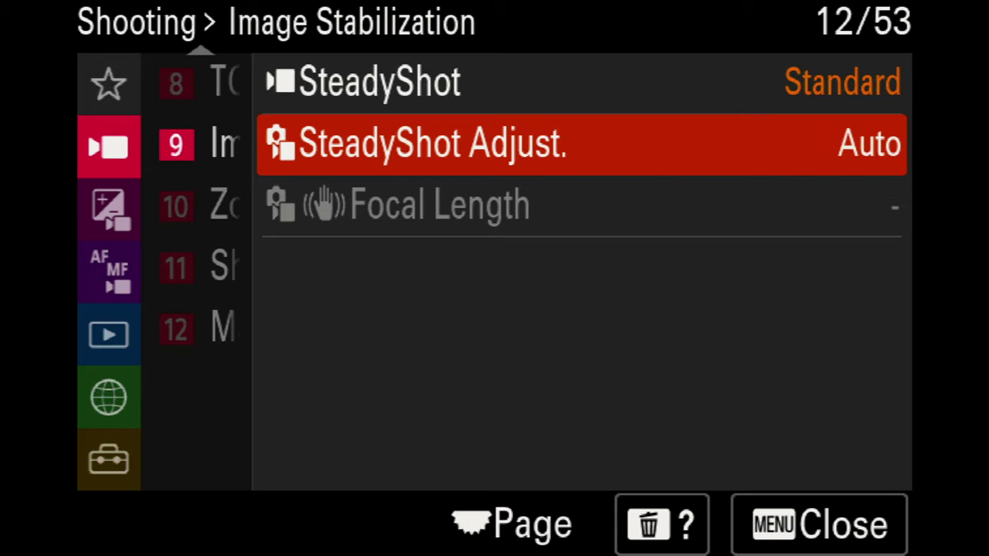
key("Return")
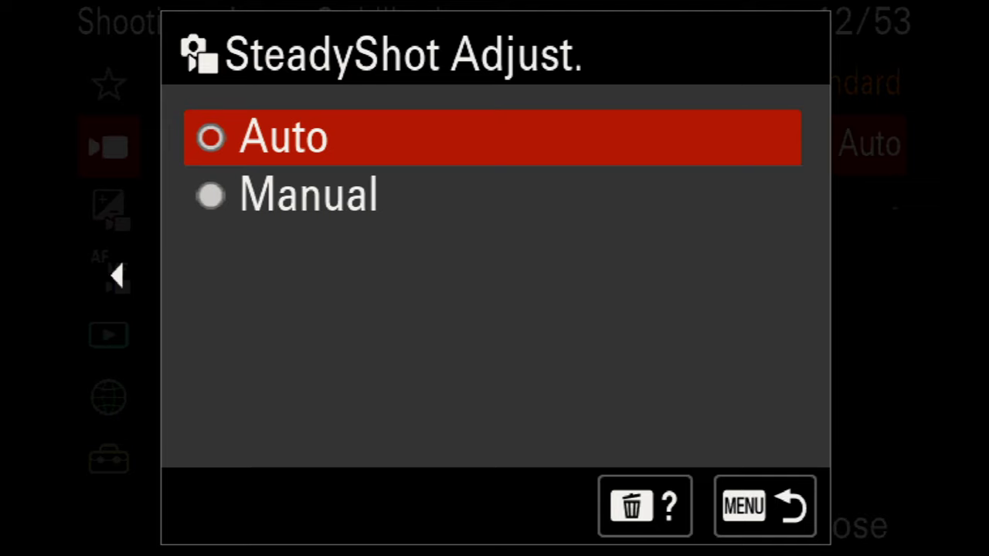
key("Down")
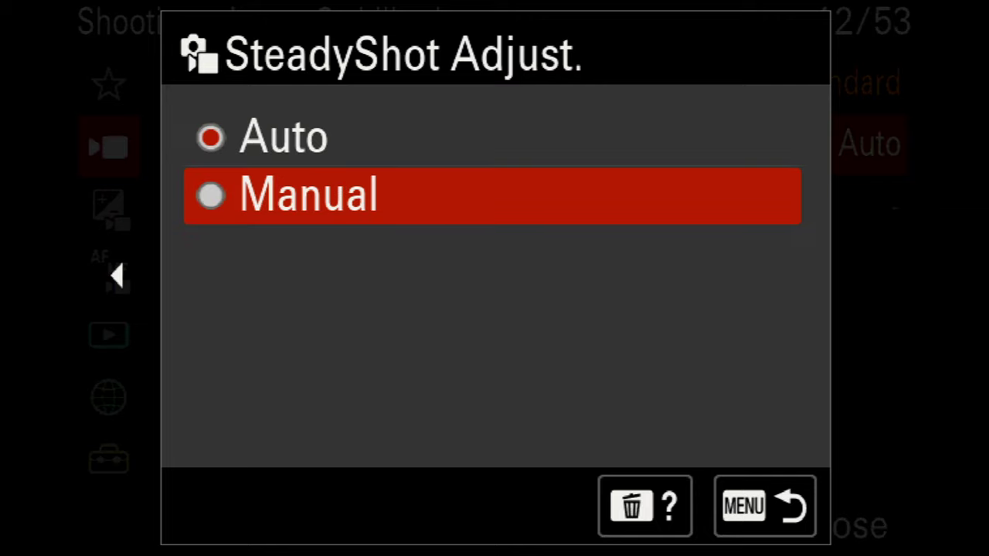
key("Return")
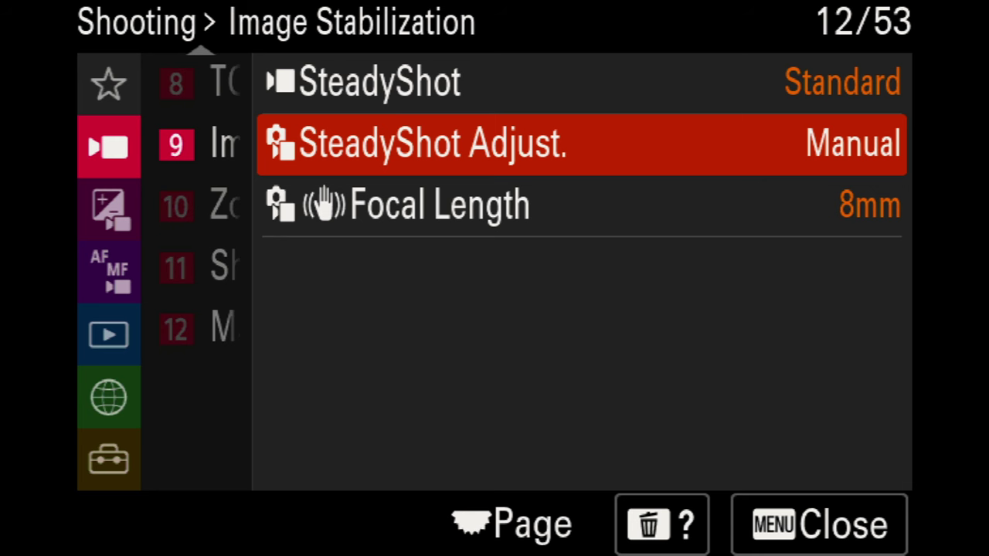
key("Down")
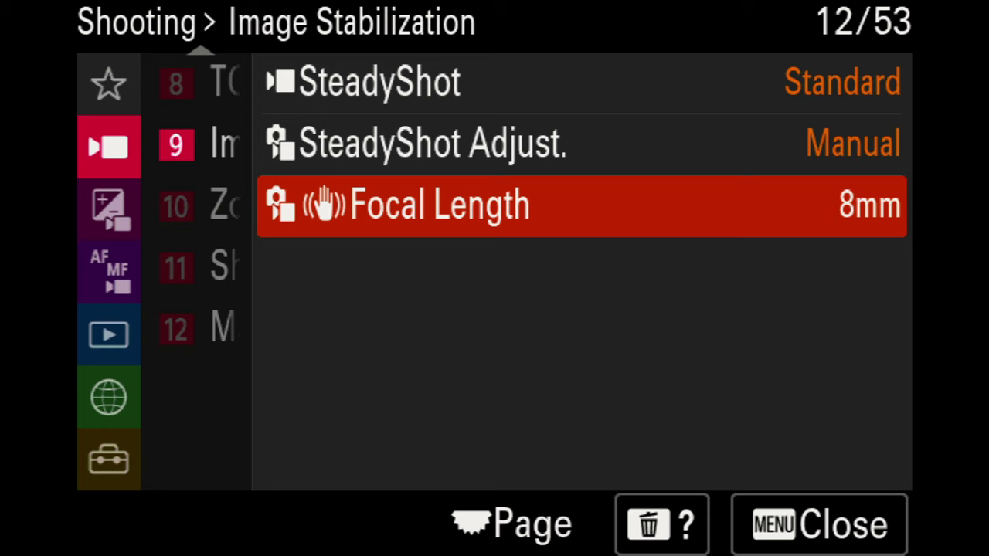
key("Up")
key("Return")
key("Up")
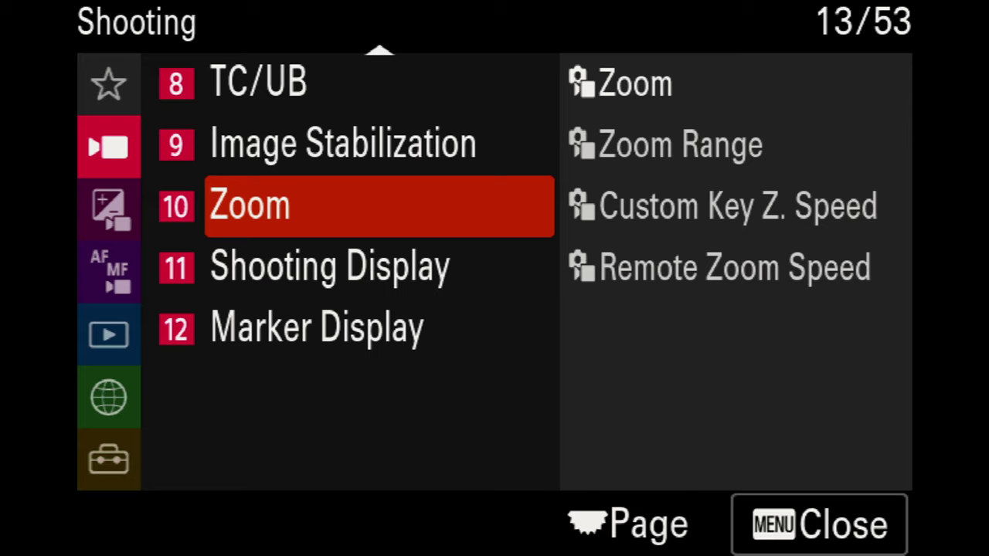
Keep Clear Image Zoom as the Zoom Range.
key("Right")
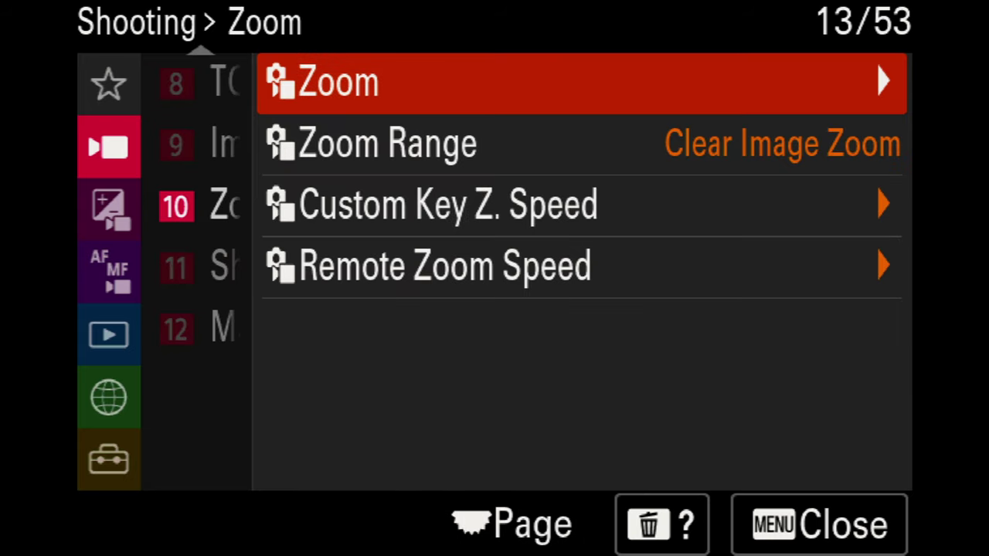
key("Down")
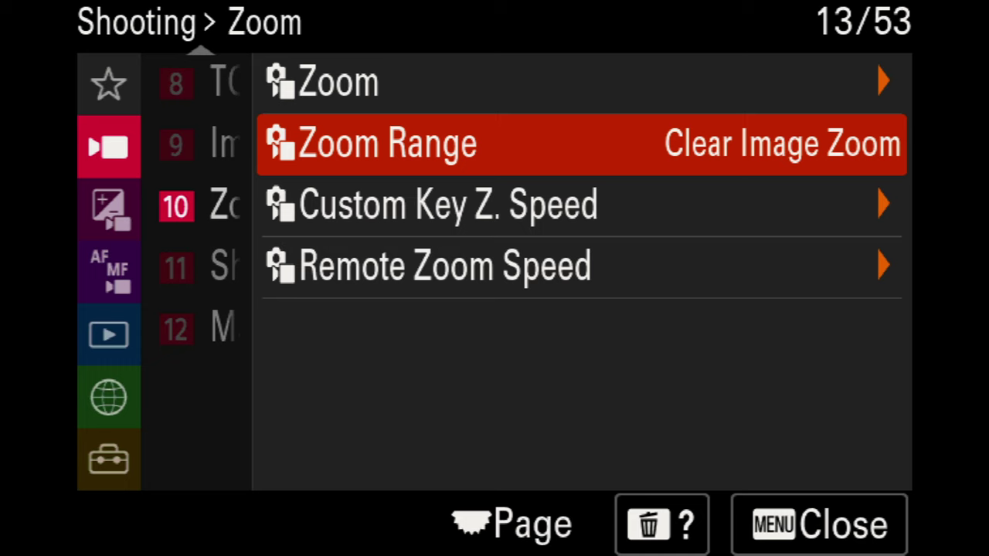
key("Return")
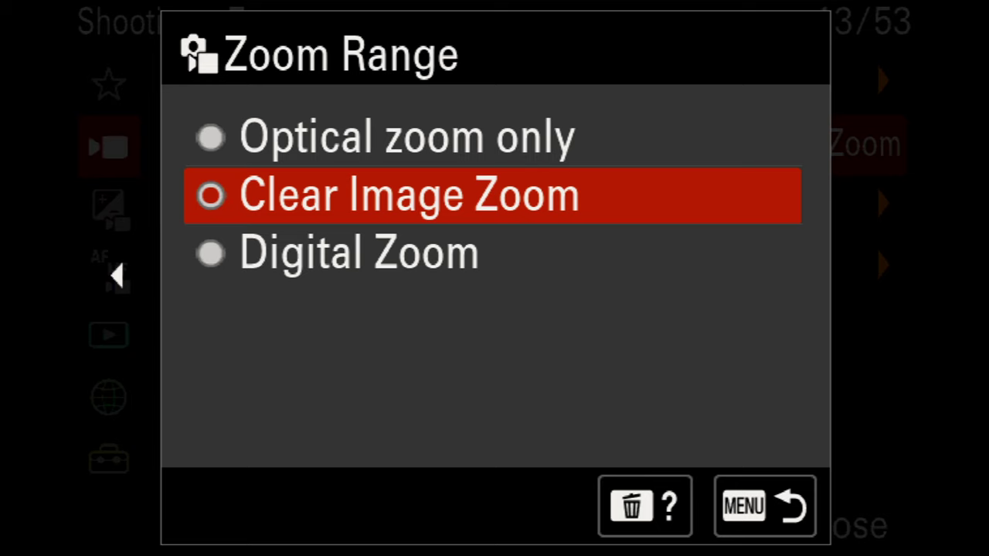
key("Return")
Browse the Fixed Speed STBY zoom speeds under Custom Key Z. Speed.
key("Down")
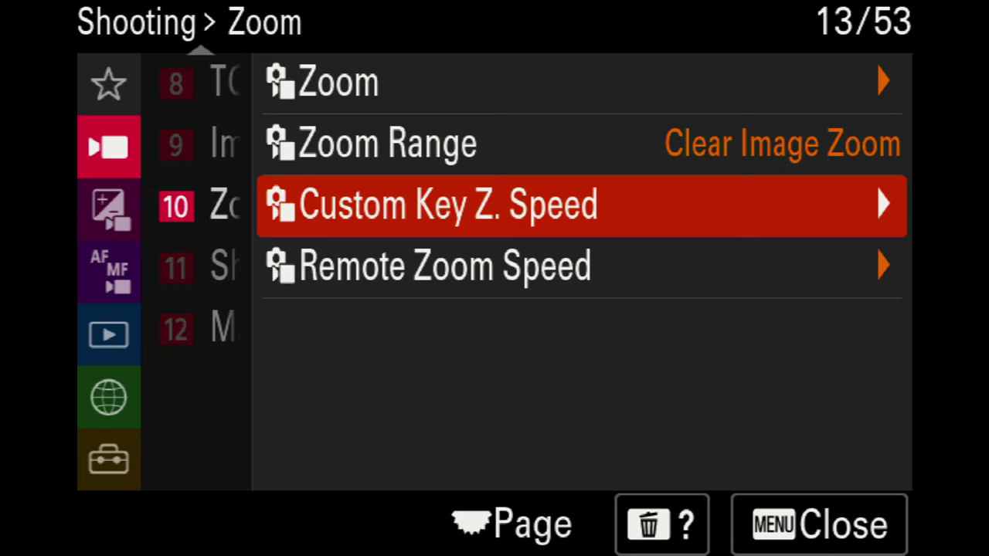
key("Return")
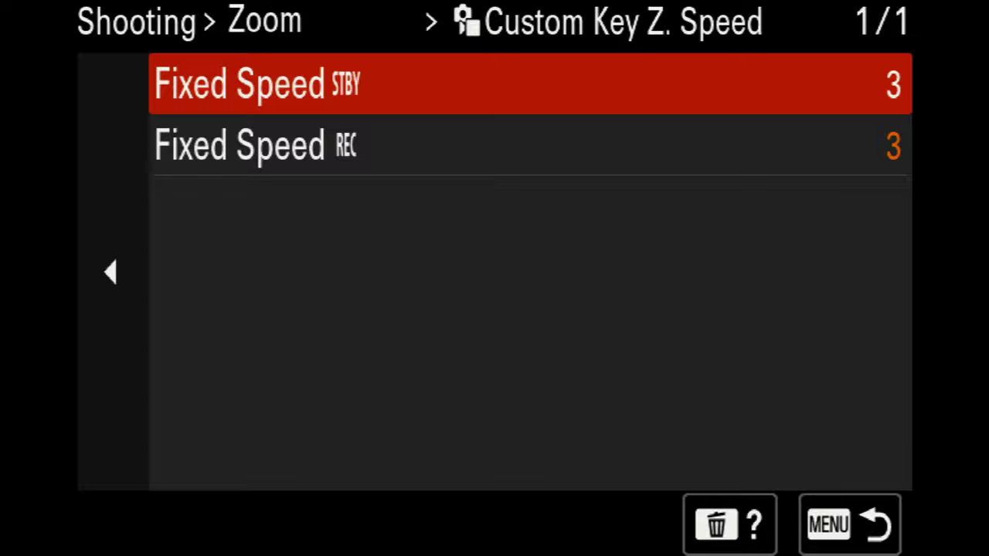
key("Return")
key("Down")
key("Down")
key("Down")
key("Down")
key("Down")
key("Down")
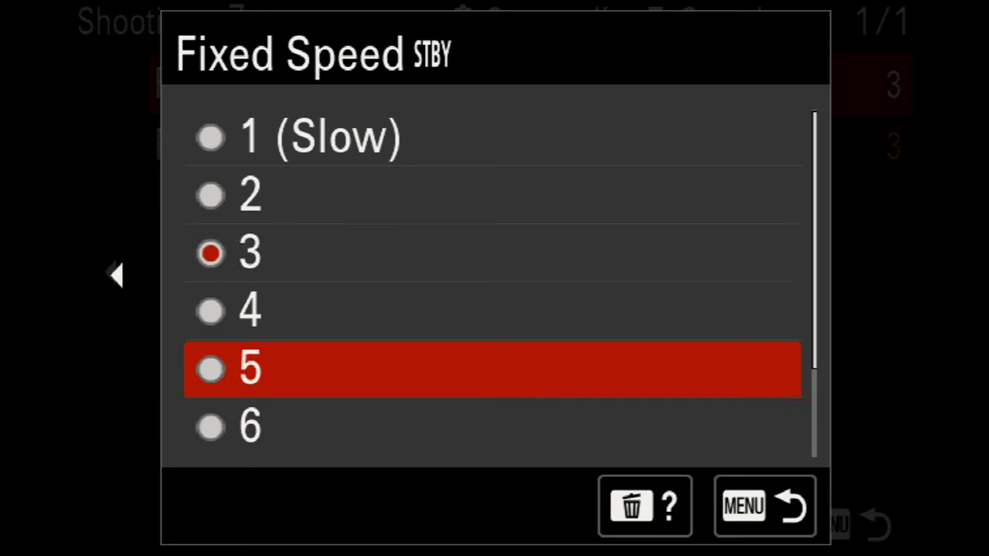
key("Up")
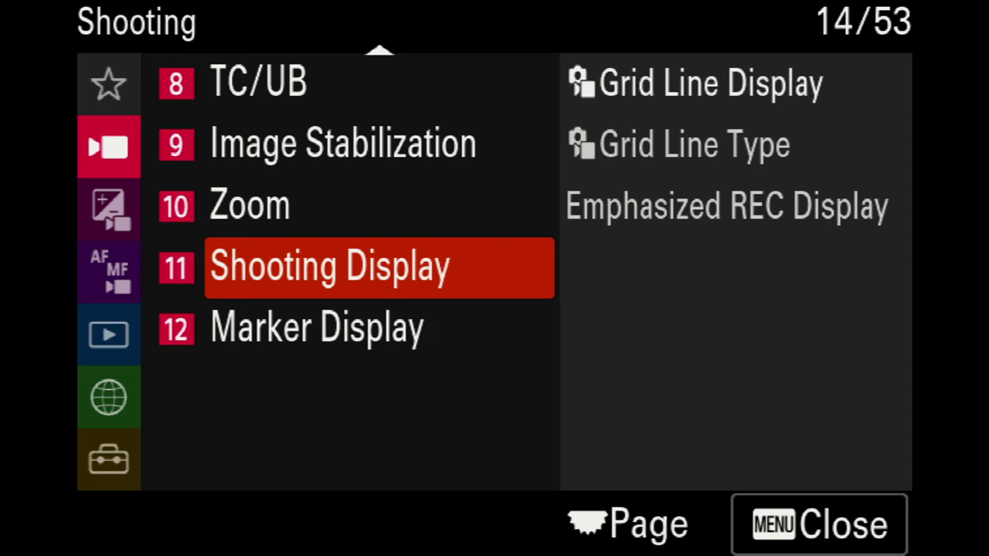
Keep Rule of 3rds Grid as the Grid Line Type in Shooting Display.
key("Right")
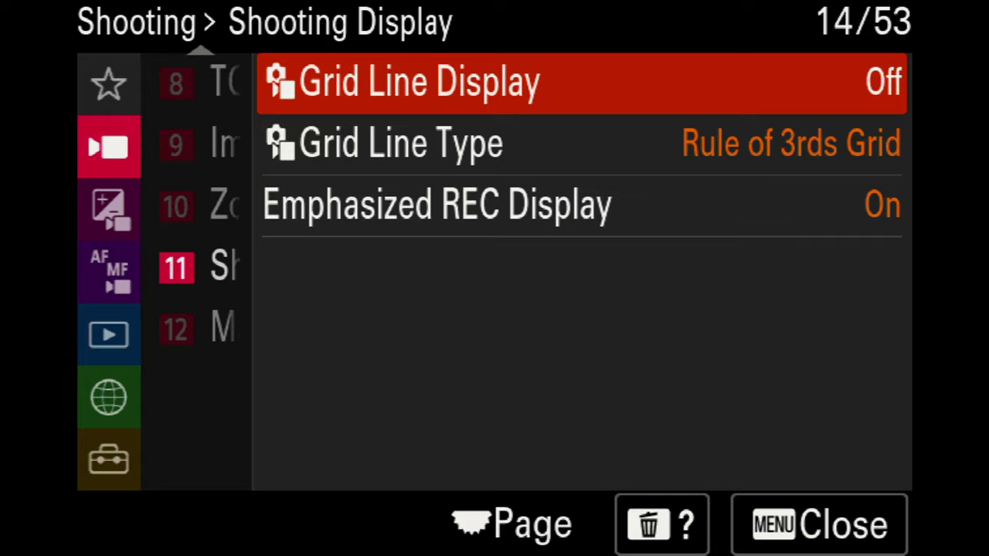
key("Down")
key("Return")
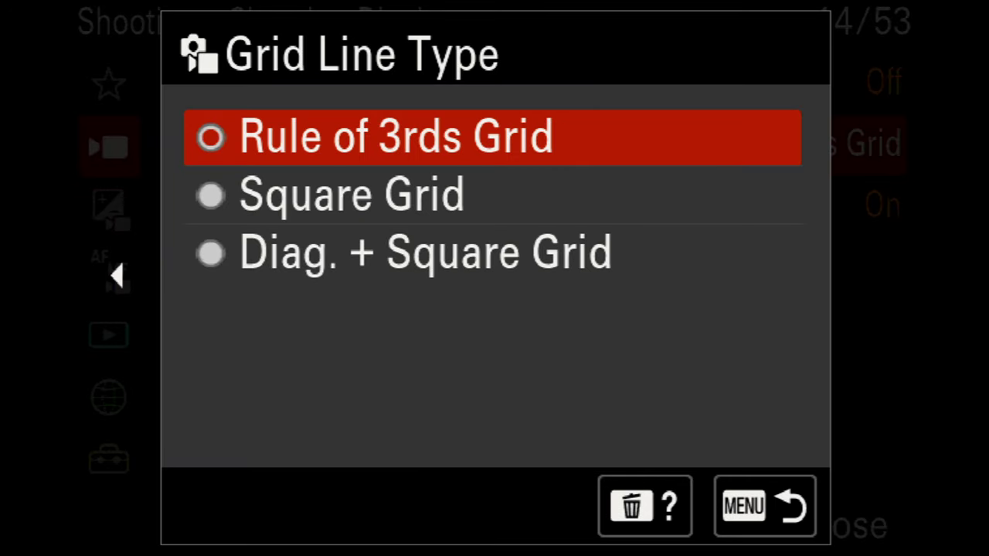
key("Return")
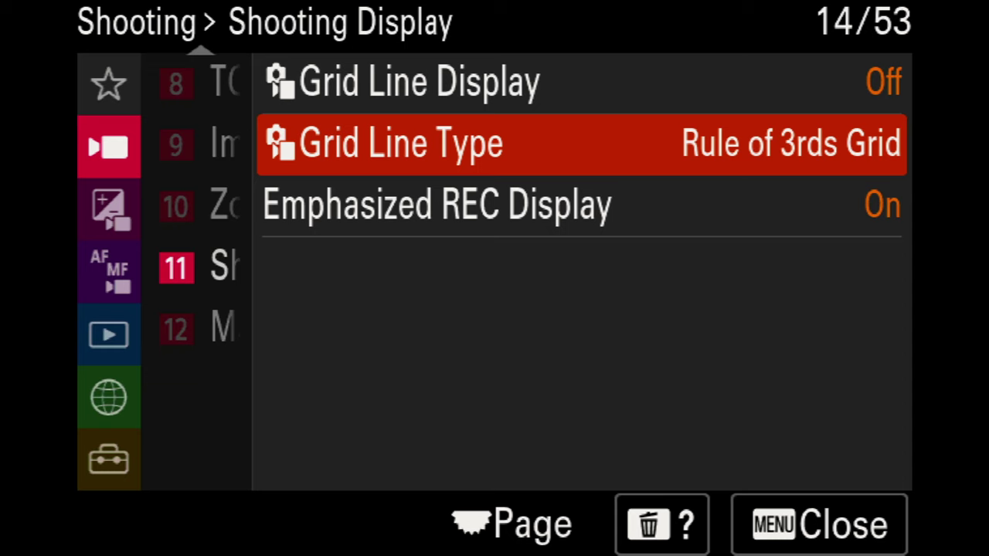
key("Left")
key("Down")
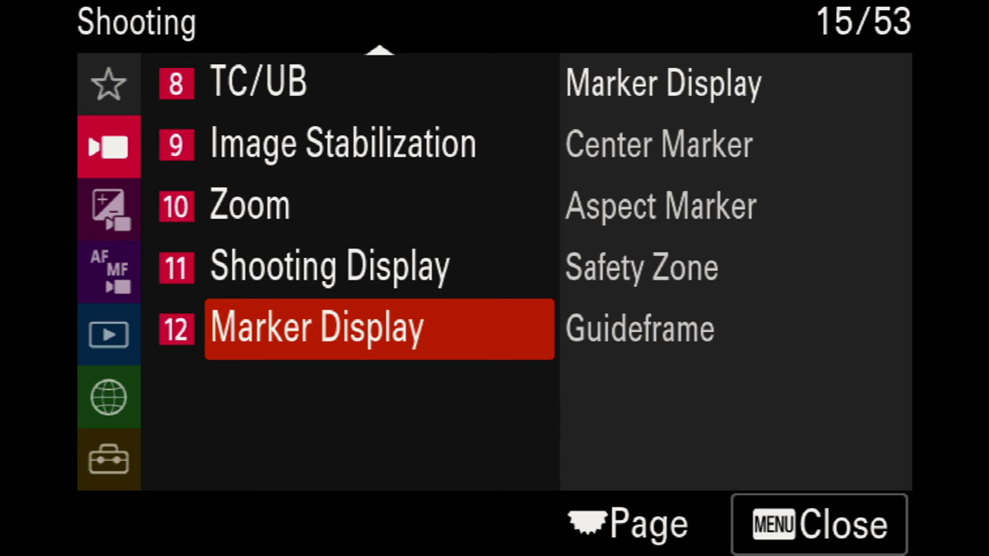
In Exposure/Color > Exposure, set ISO to 250.
key("Down")
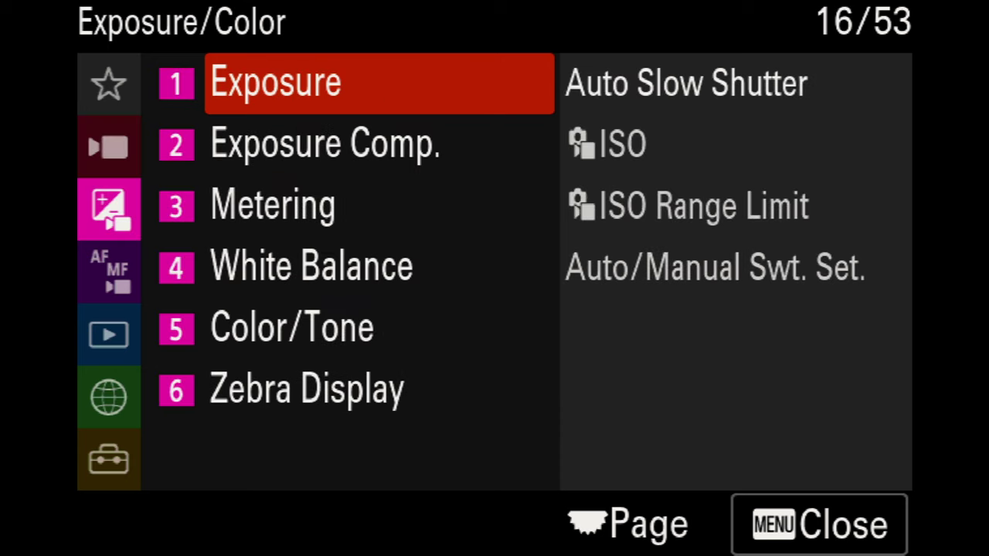
key("Return")
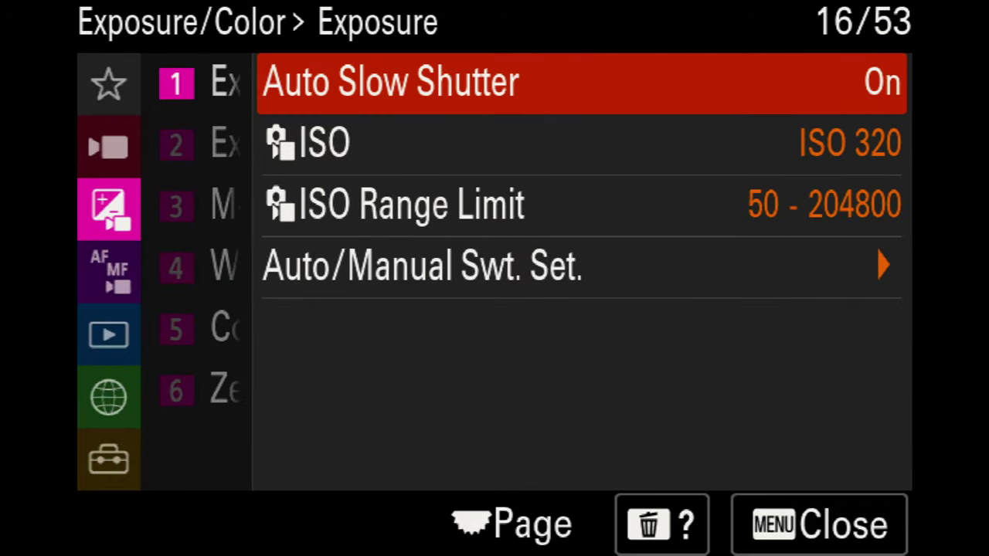
key("Down")
key("Return")
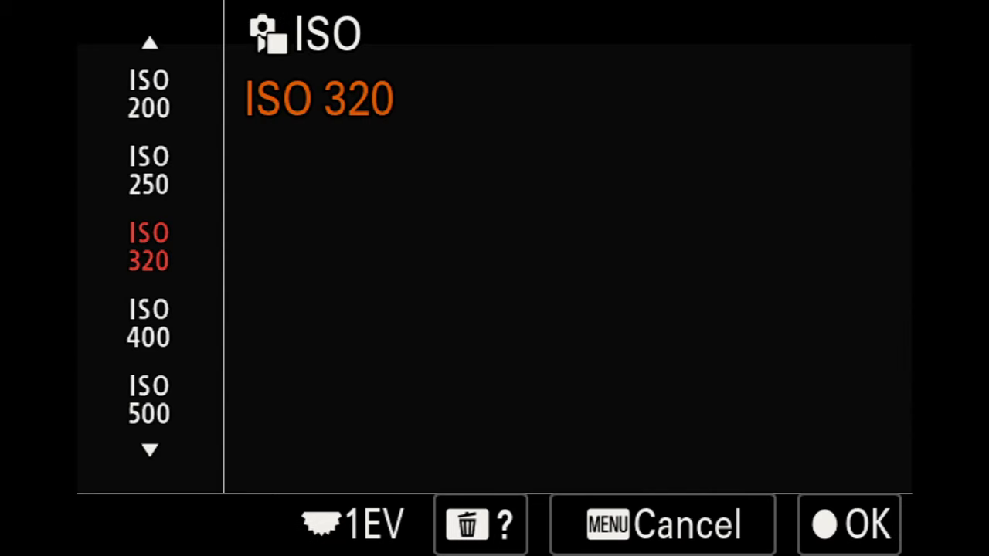
key("Up")
key("Up")
key("Up")
key("Up")
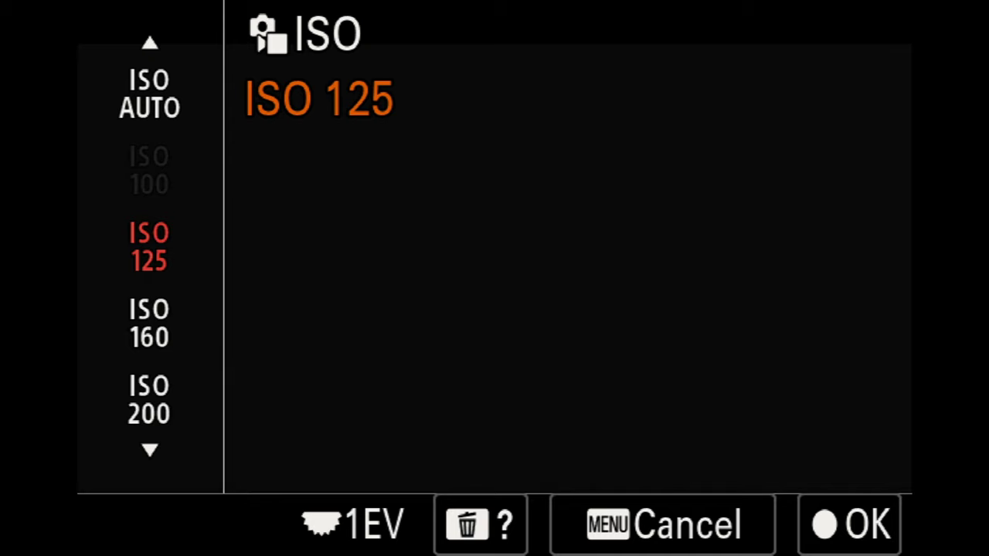
key("Down")
key("Down")
key("Down")
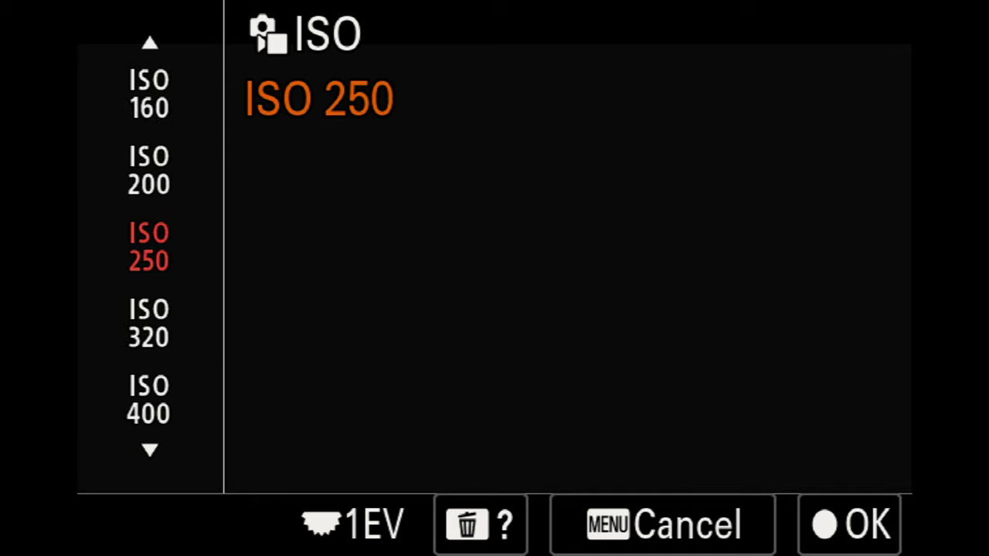
key("Return")
Leave ISO Range Limit at 50–204800 after trying other minimums, then show Exposure Comp.
key("Down")
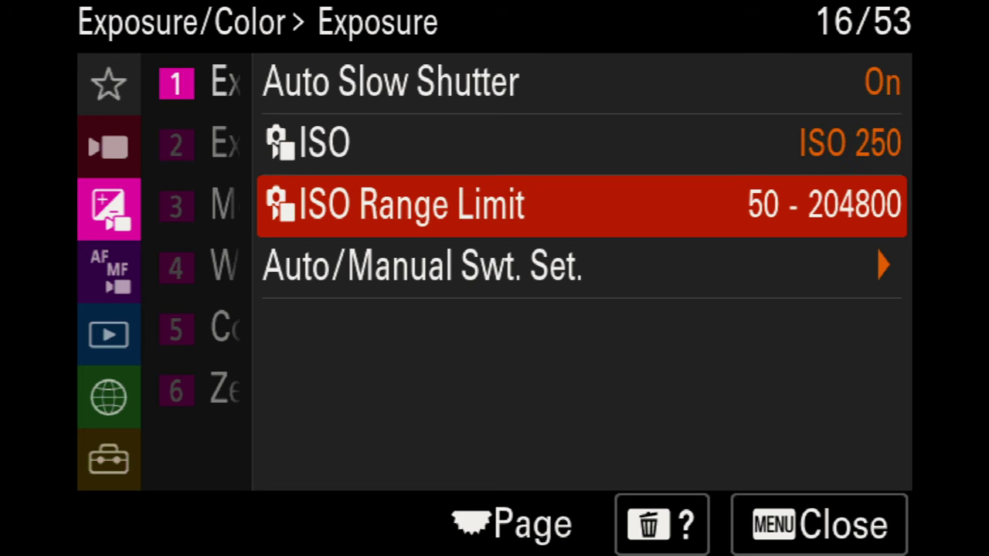
key("Return")
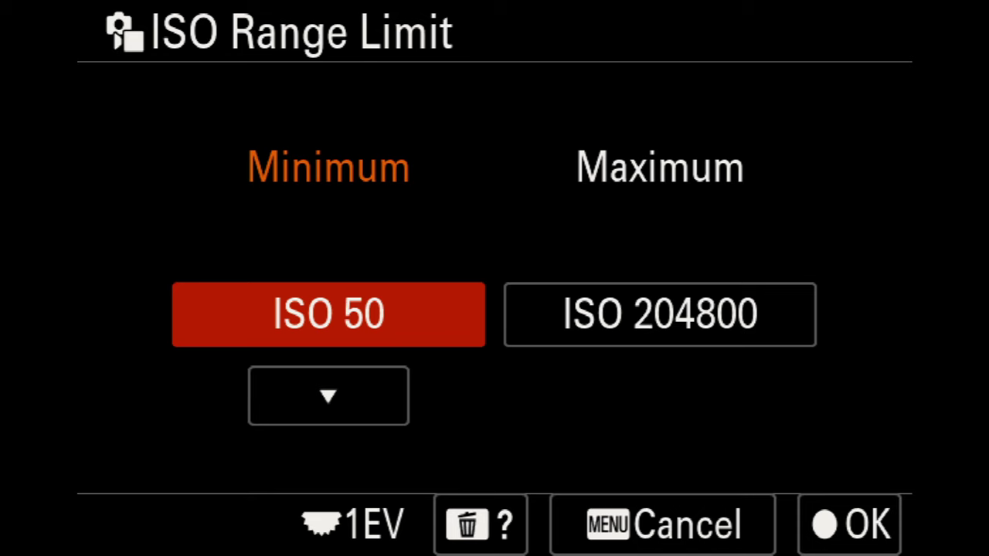
key("Down")
key("Up")
key("Down")
key("Down")
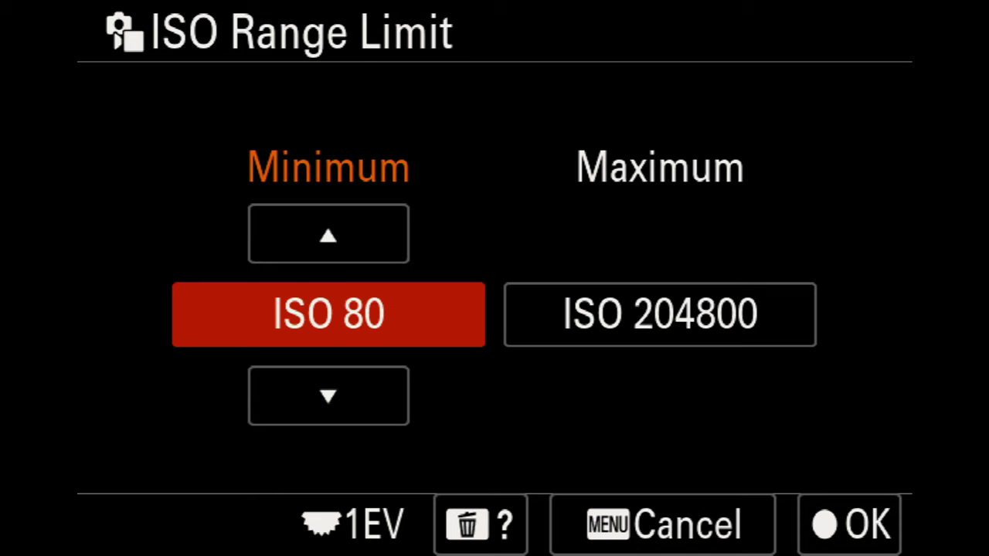
key("Down")
key("Up")
key("Up")
key("Up")
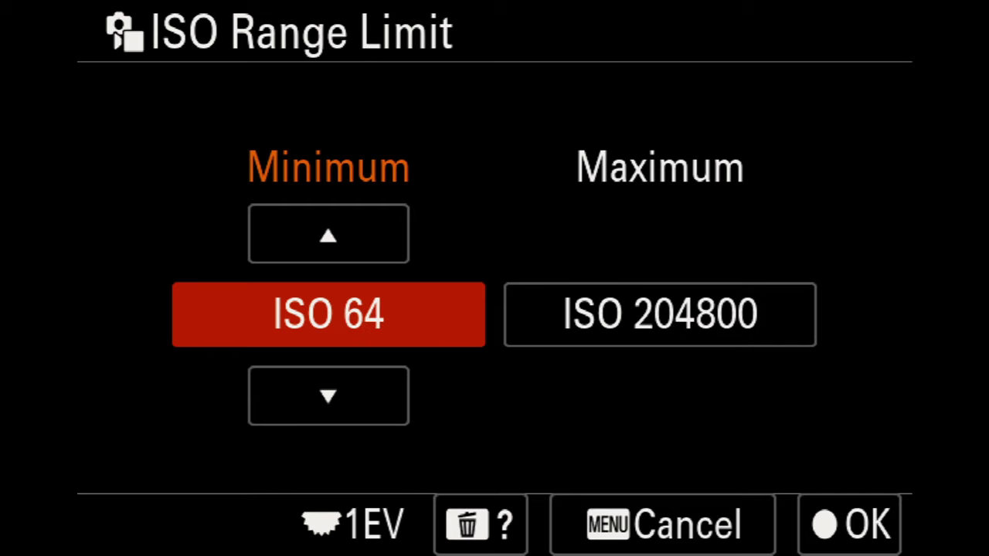
key("Down")
key("Up")
key("Right")
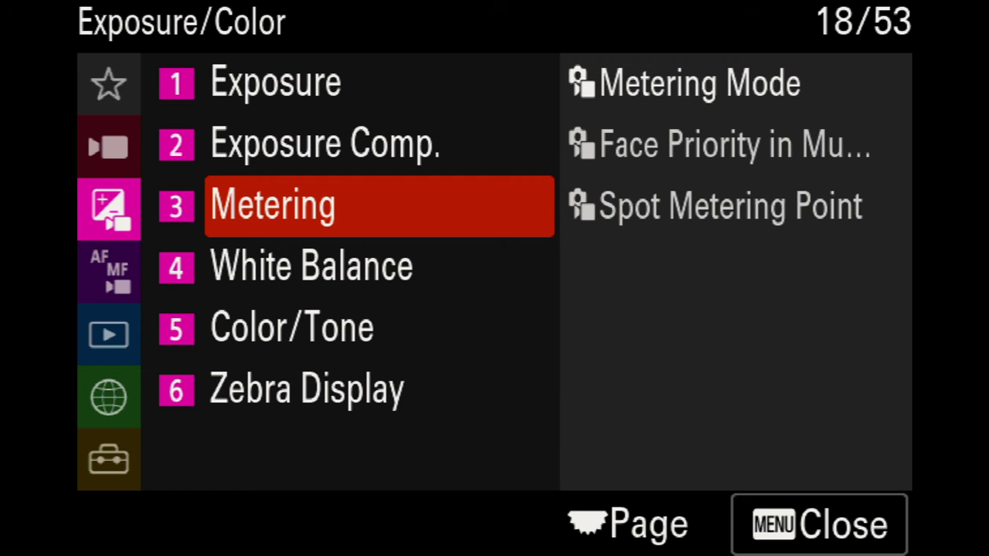
left_click(379, 145)
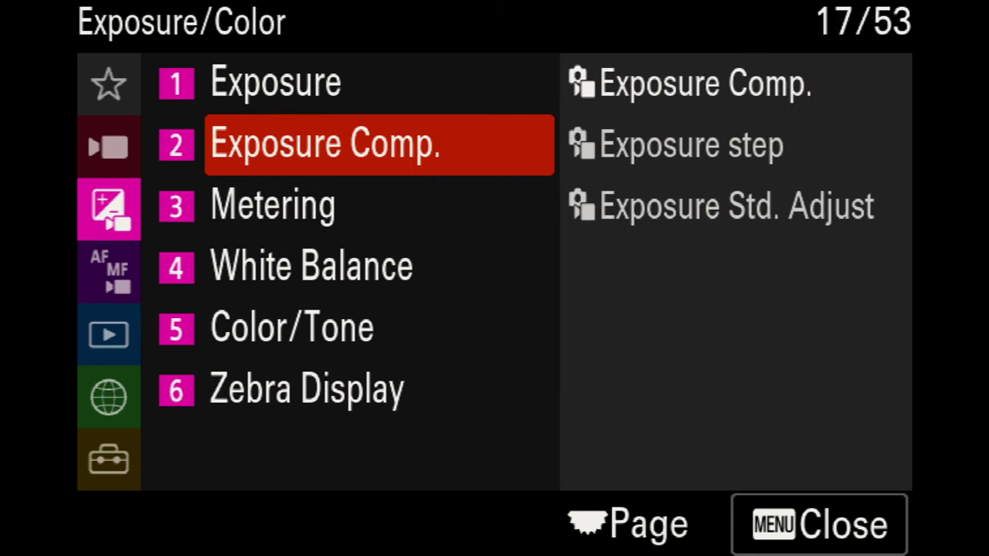
left_click(378, 207)
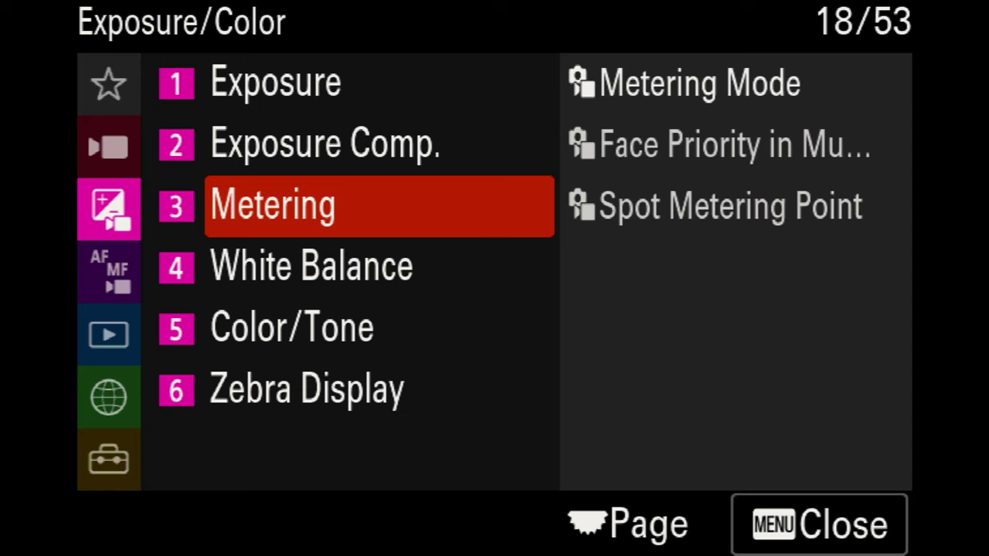
key("Return")
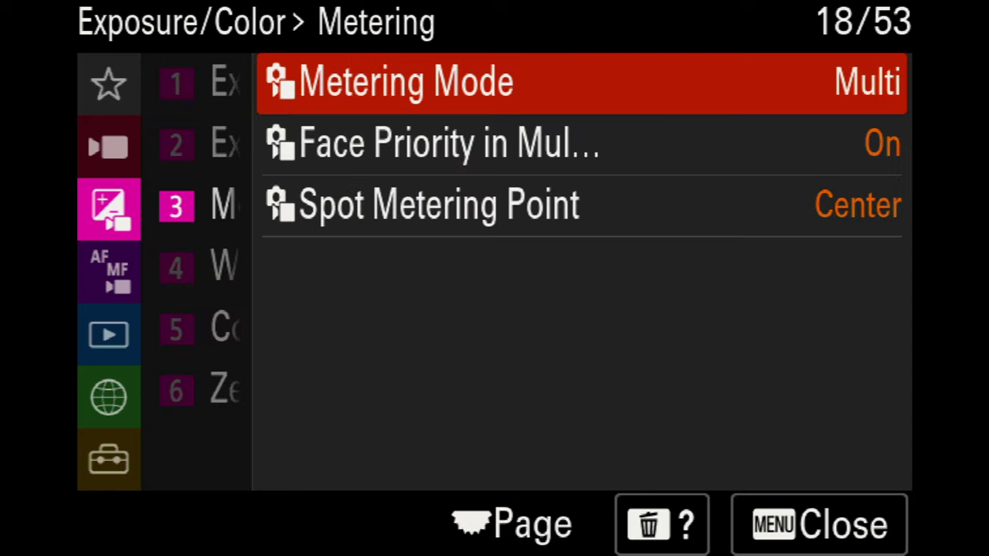
key("Down")
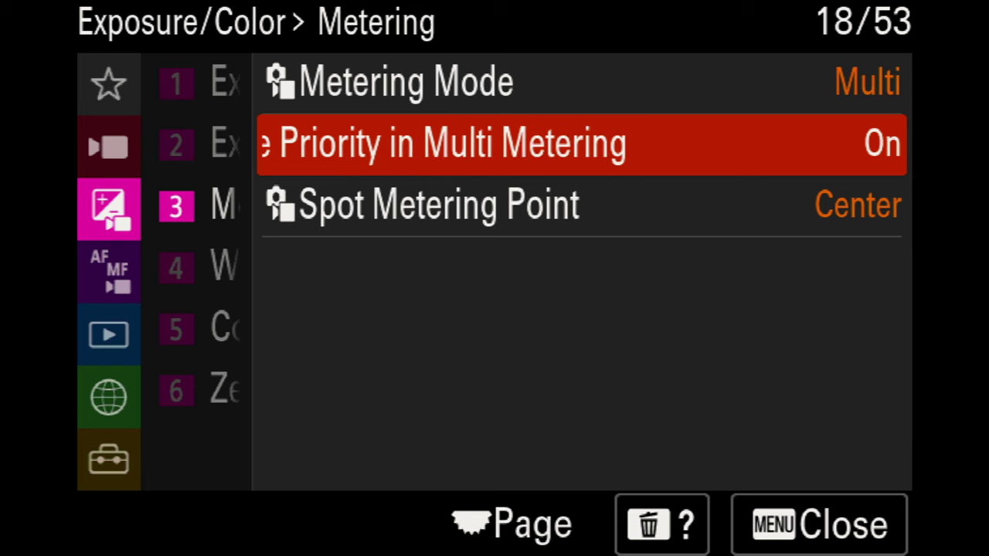
key("Page_Down")
key("Right")
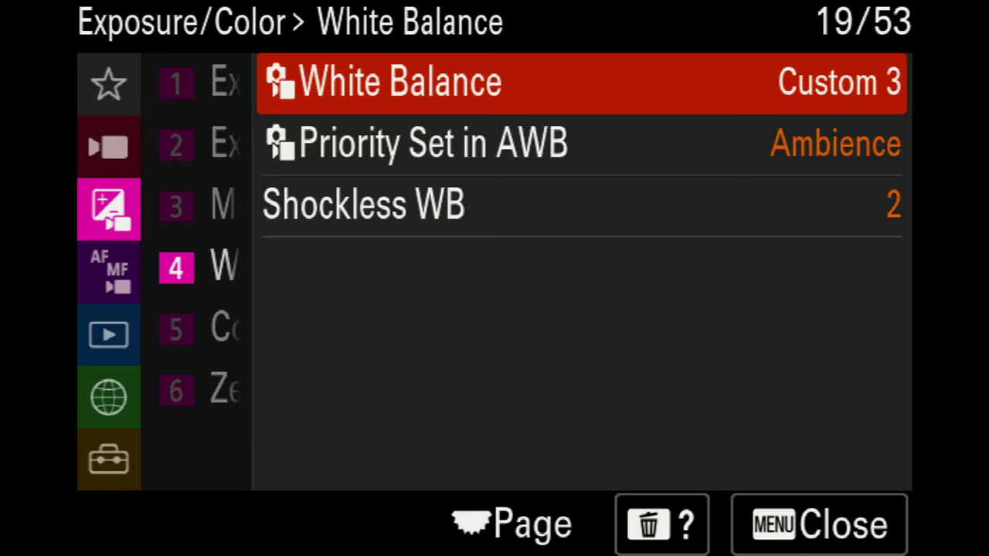
key("Return")
key("Down")
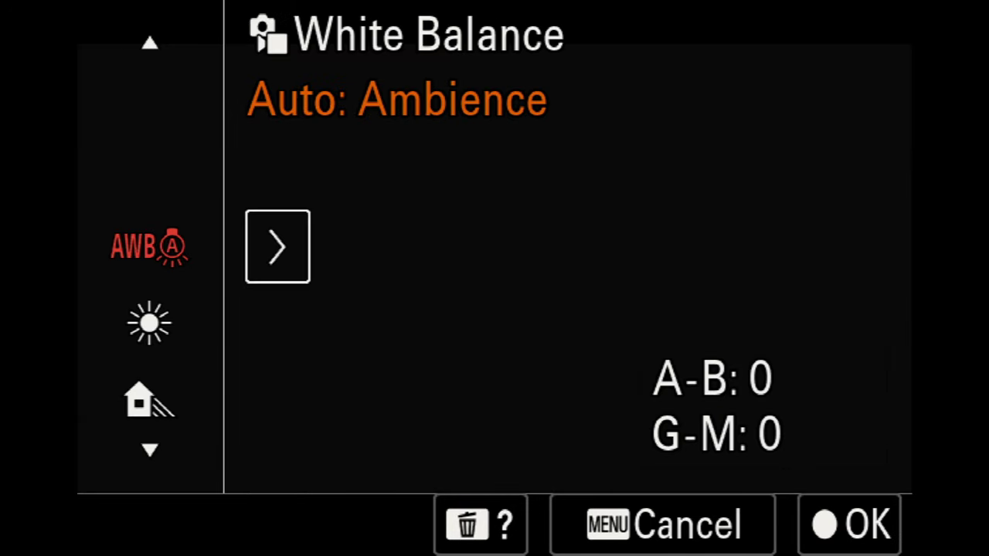
key("Down")
key("Down")
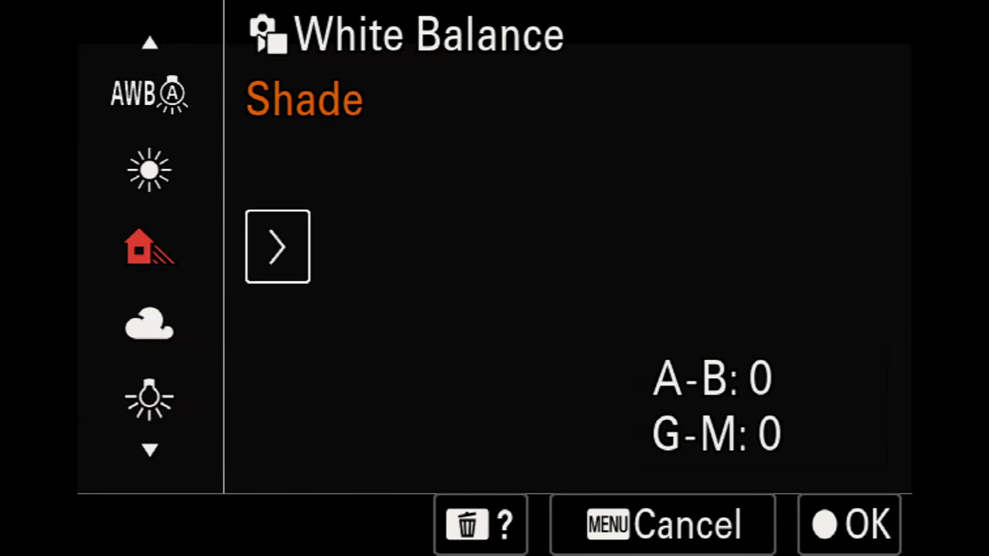
key("Down")
key("Down")
key("Down")
key("Down")
key("Down")
key("Down")
key("Down")
key("Down")
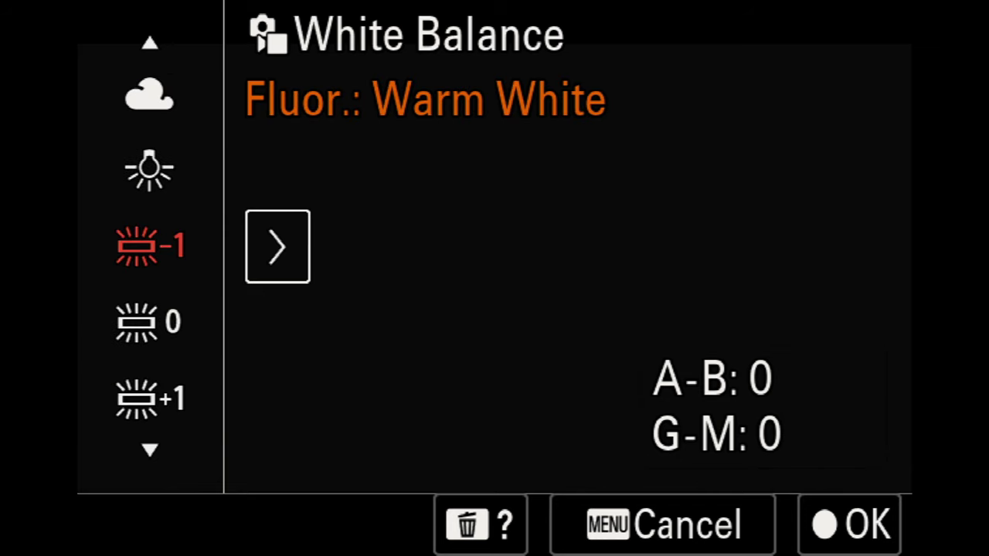
key("Down")
key("Down")
key("Down")
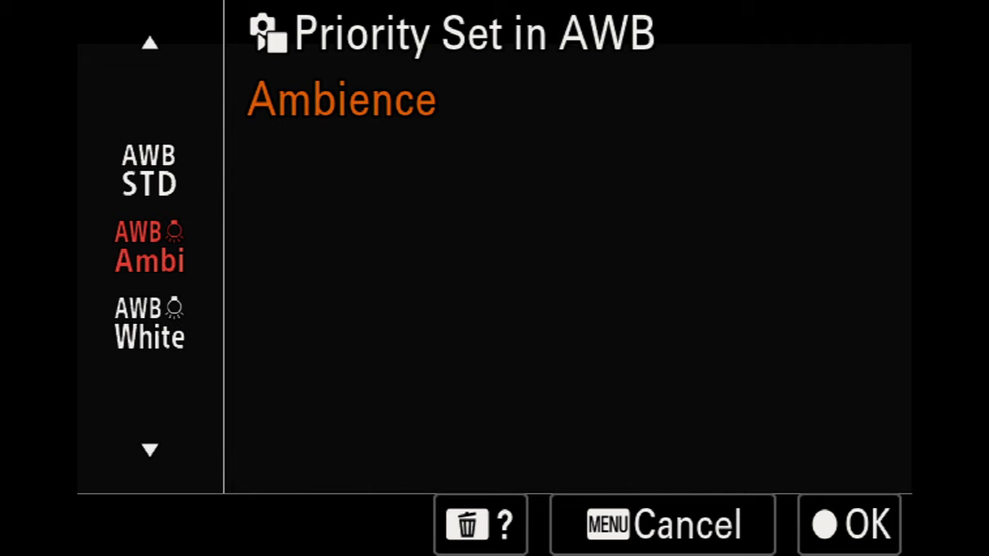
key("Down")
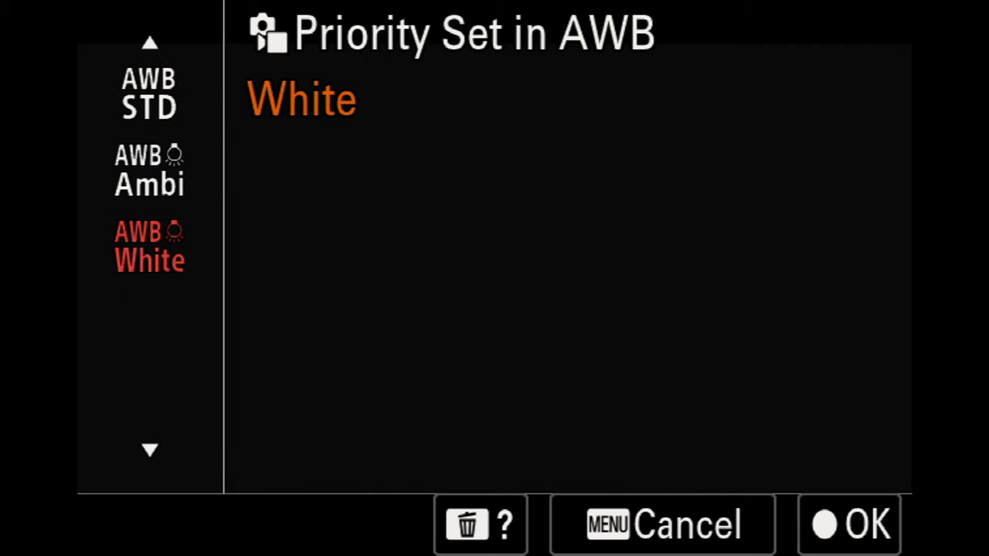
key("Up")
key("Return")
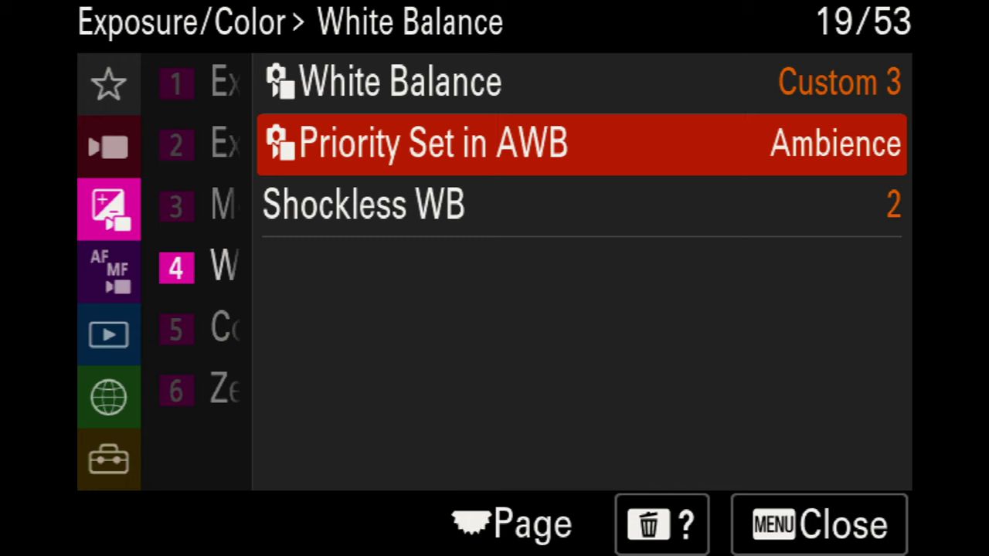
View the Shockless WB options, leaving it at 2.
key("Down")
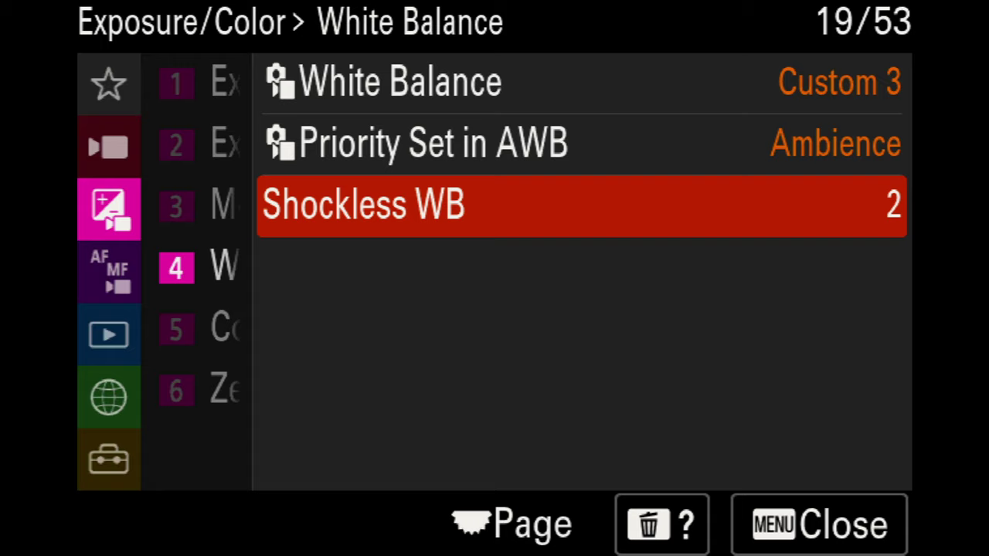
key("Return")
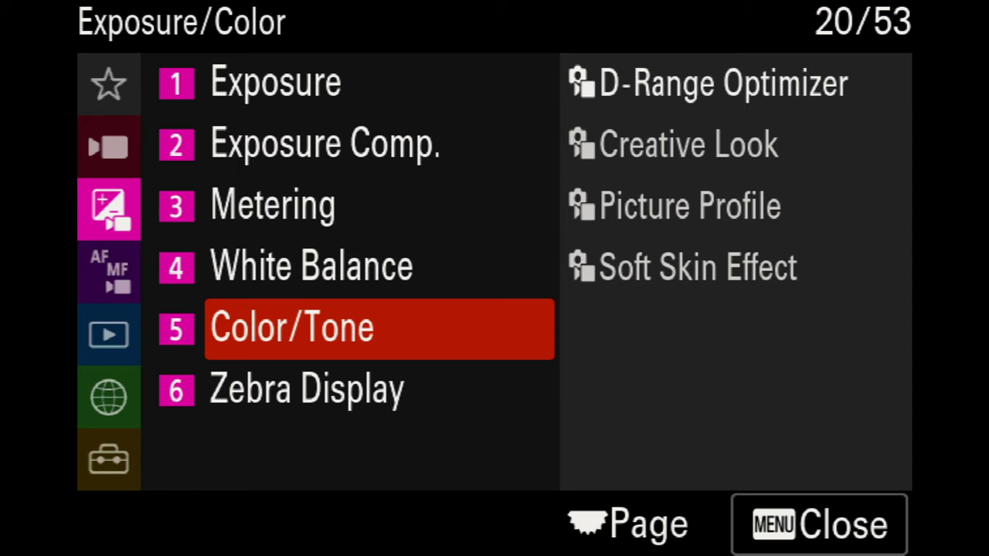
Browse Color/Tone past Picture Profile and preview the LO Soft Skin Effect level.
key("Return")
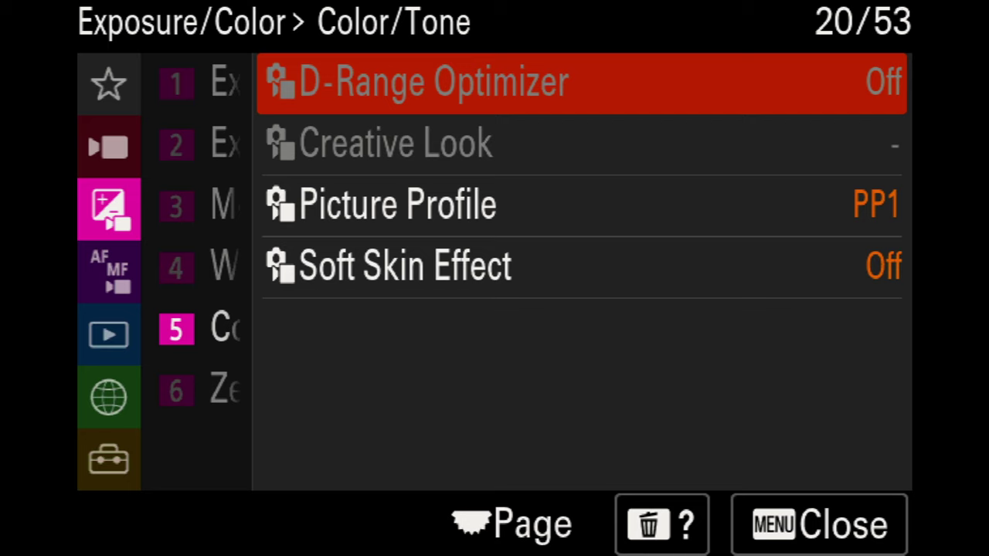
key("Down")
key("Down")
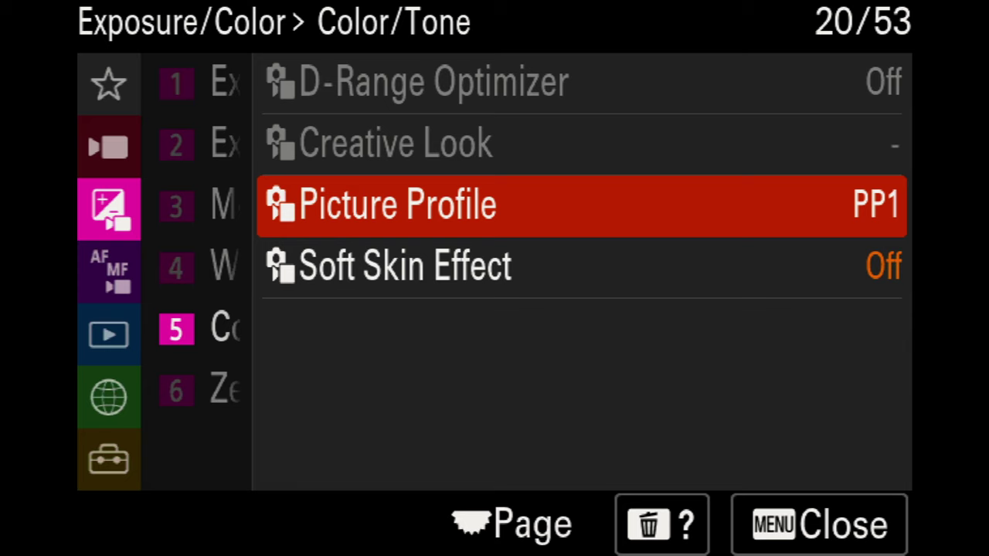
key("Down")
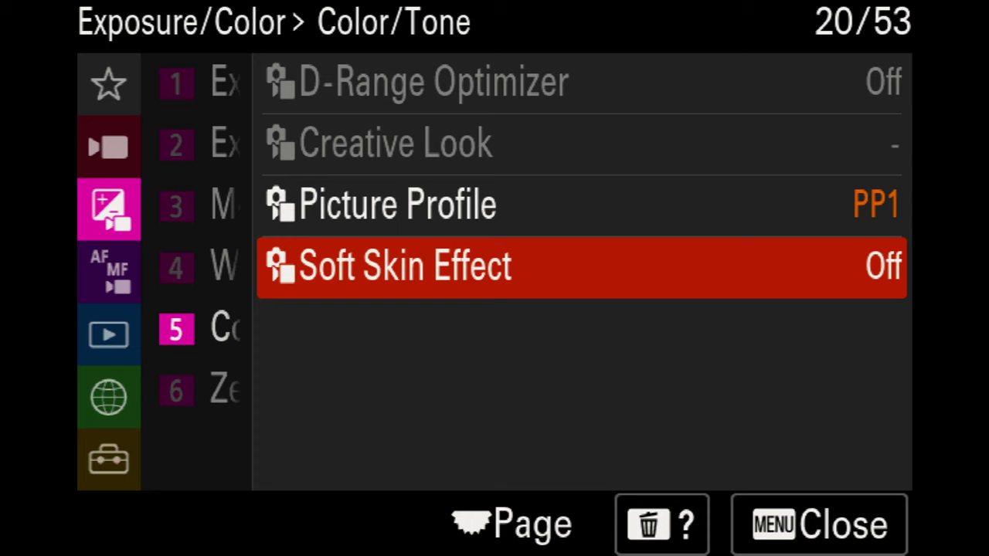
key("Return")
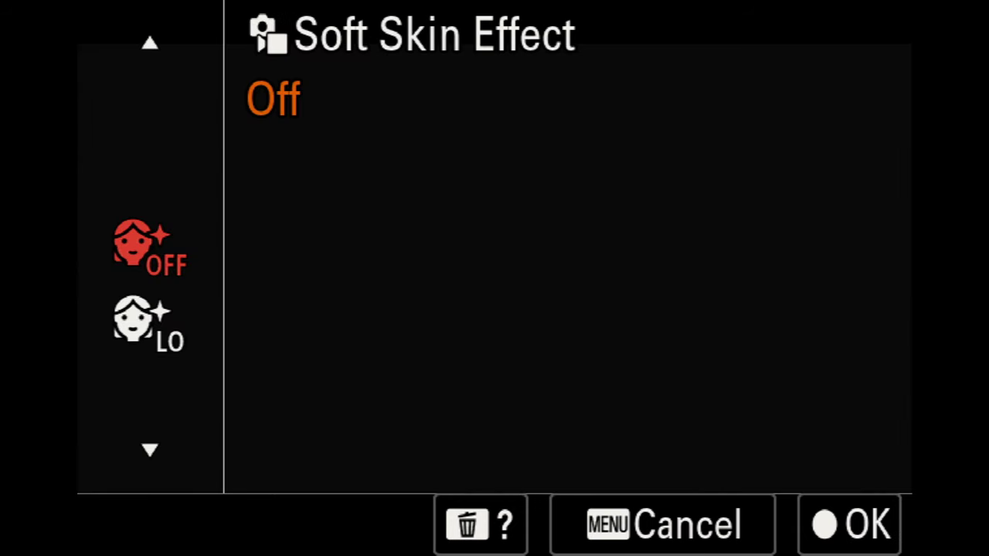
key("Down")
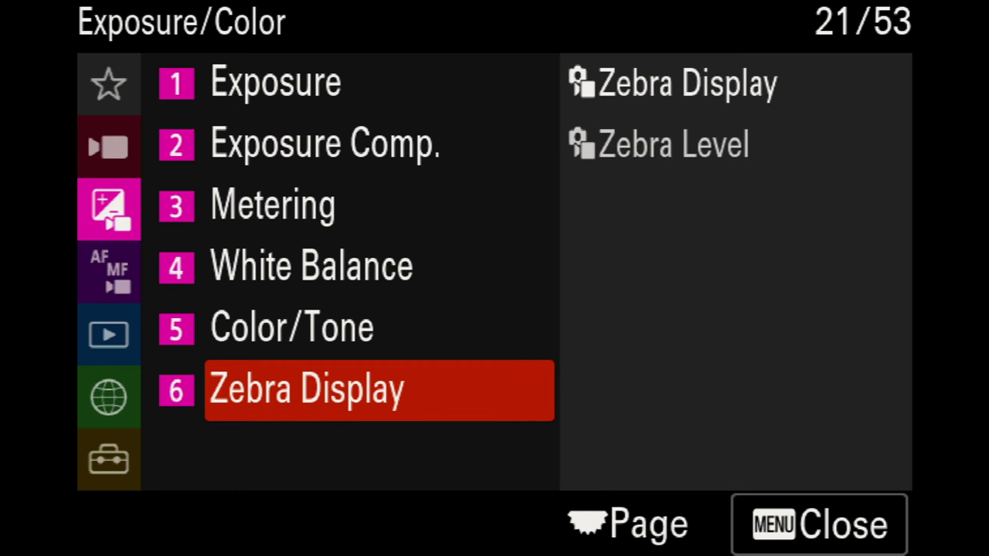
View Zebra Display (Off) and Zebra Level (70), then page down to Focus > AF/MF.
key("Right")
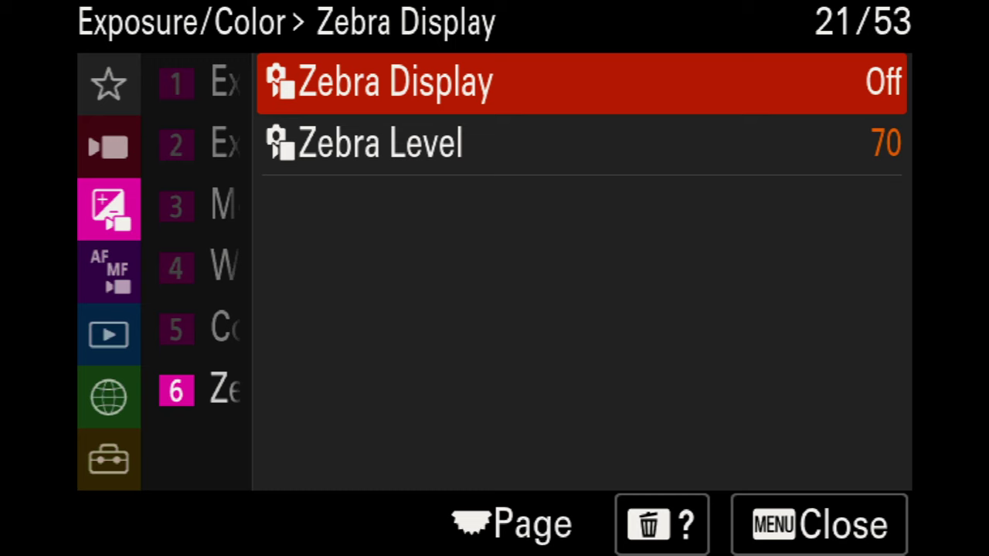
key("Page_Down")
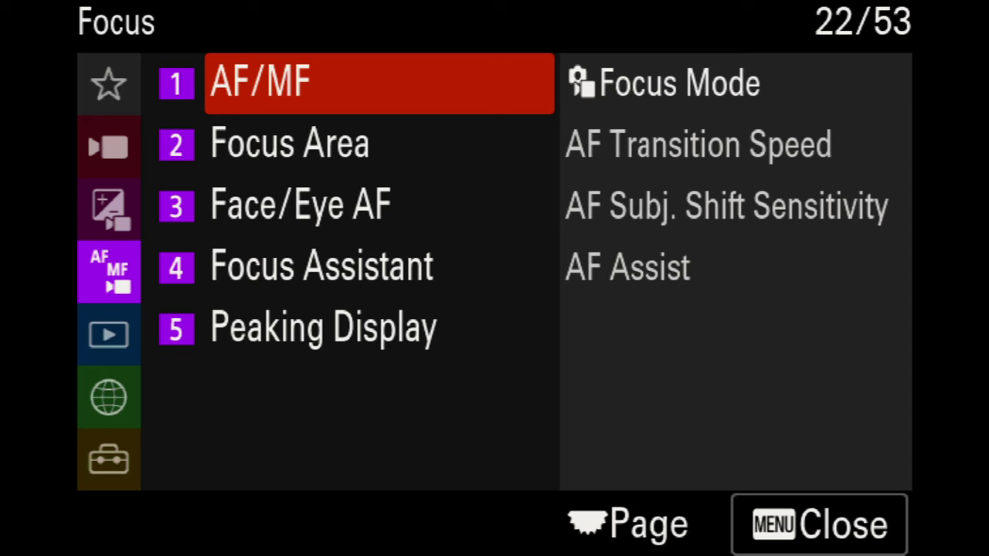
Check AF Assist and Focus Mode in AF/MF, keeping AF Assist Off and Continuous AF.
key("Return")
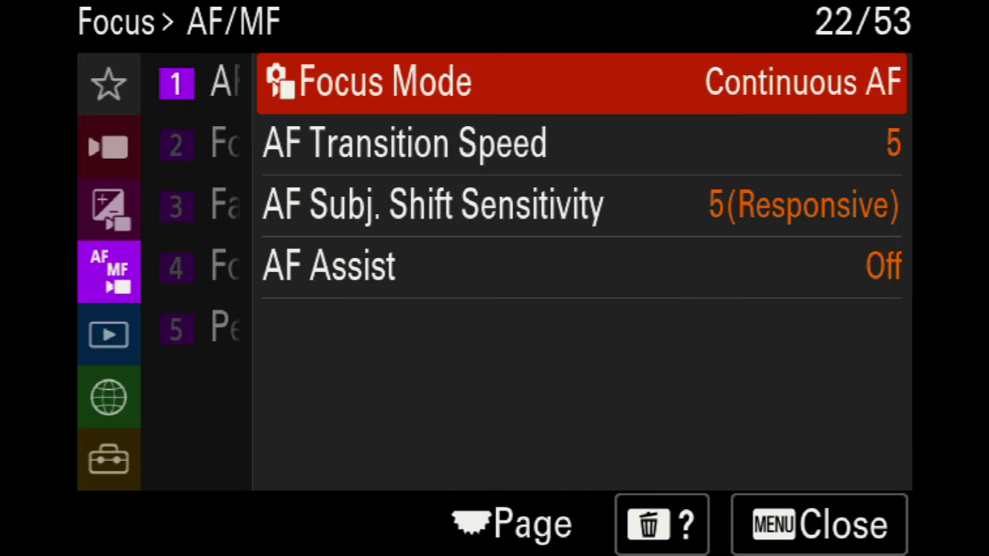
key("Down")
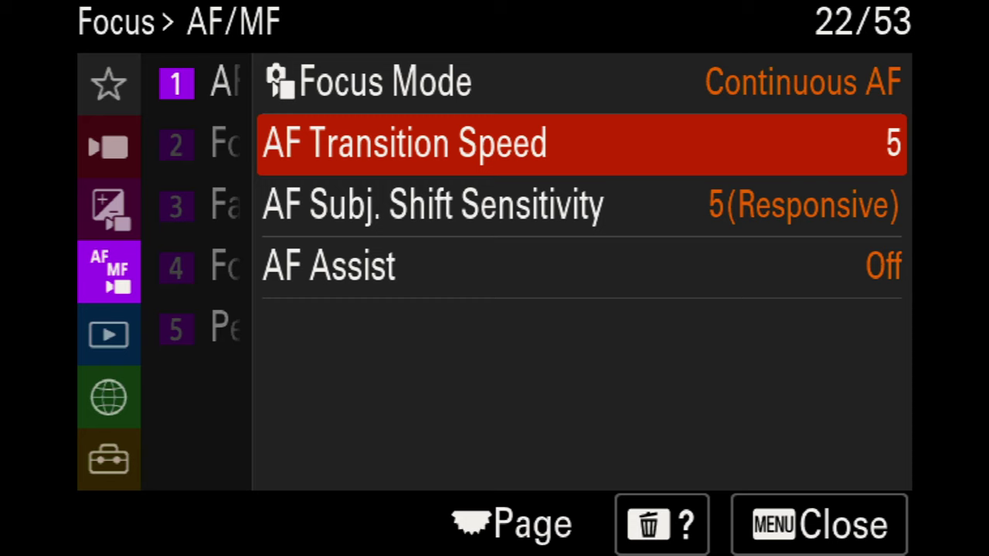
key("Down")
key("Down")
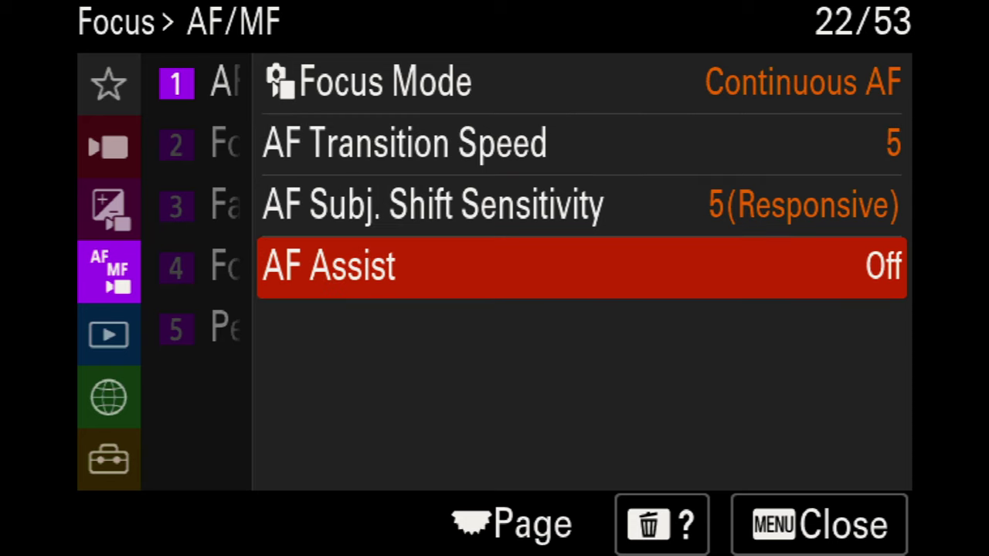
key("Return")
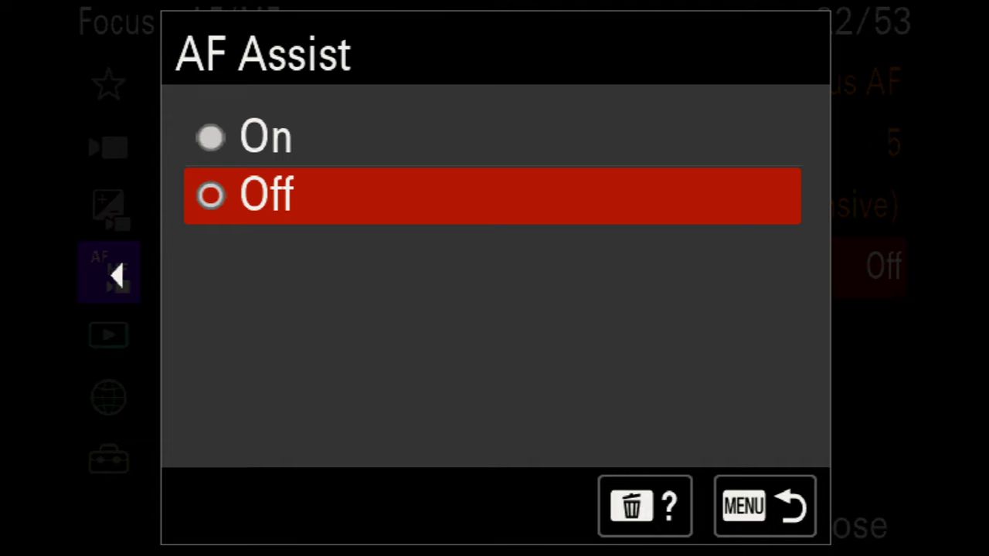
key("Return")
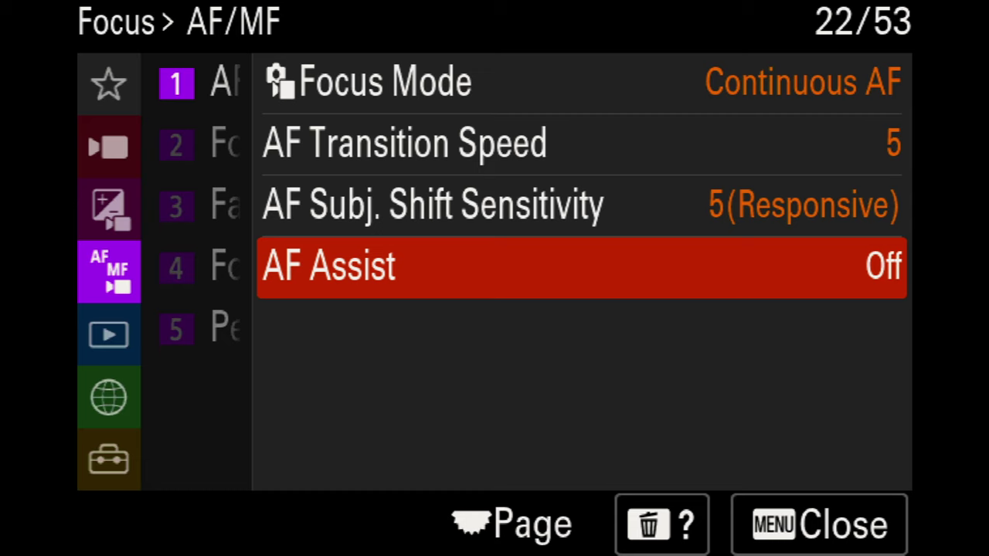
key("Down")
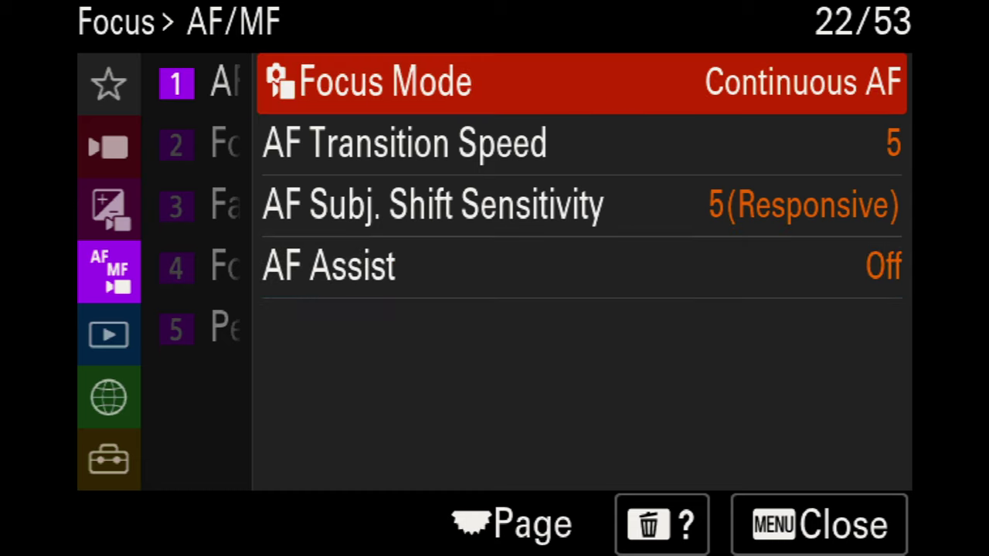
key("Return")
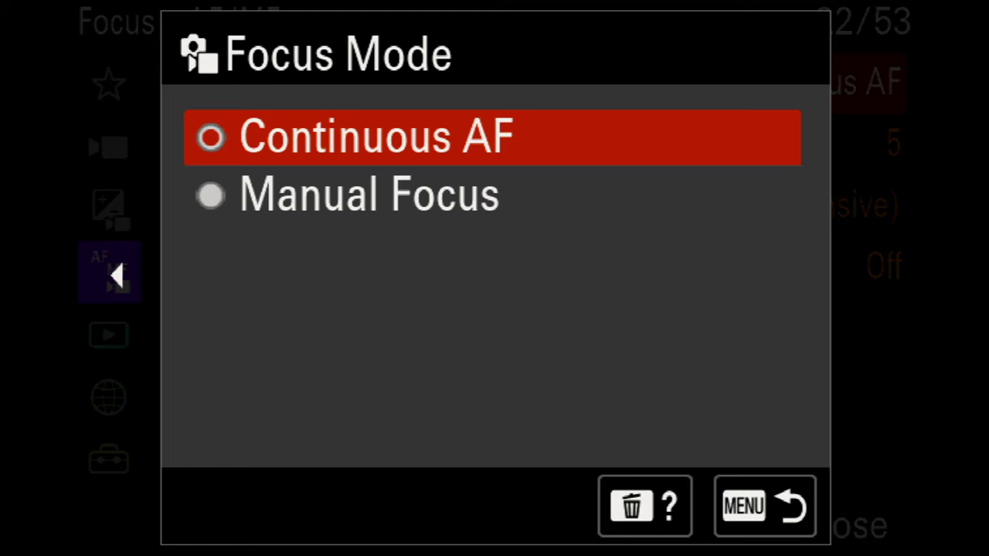
key("Return")
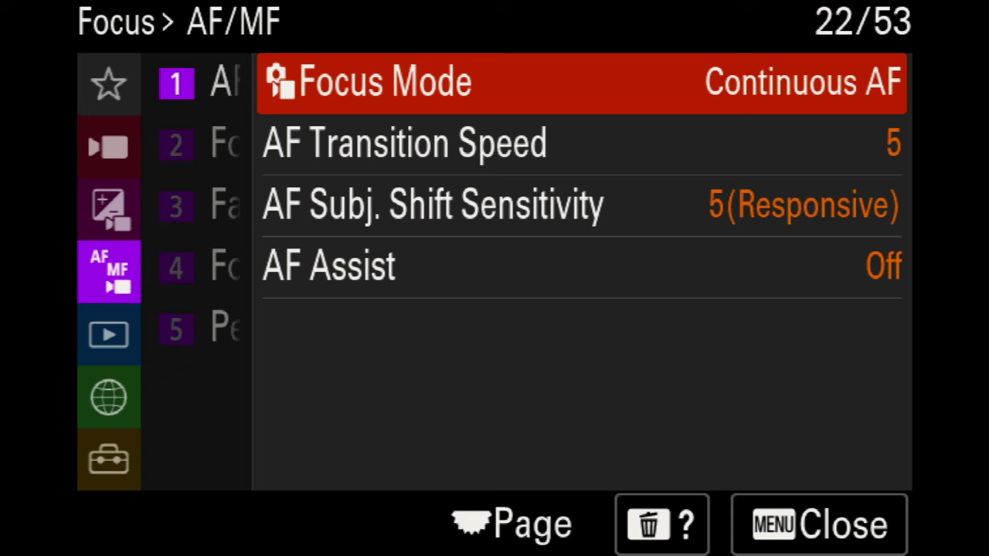
Open Focus Area options, step through Wide and Zone, and confirm Center Fix.
key("Left")
key("Down")
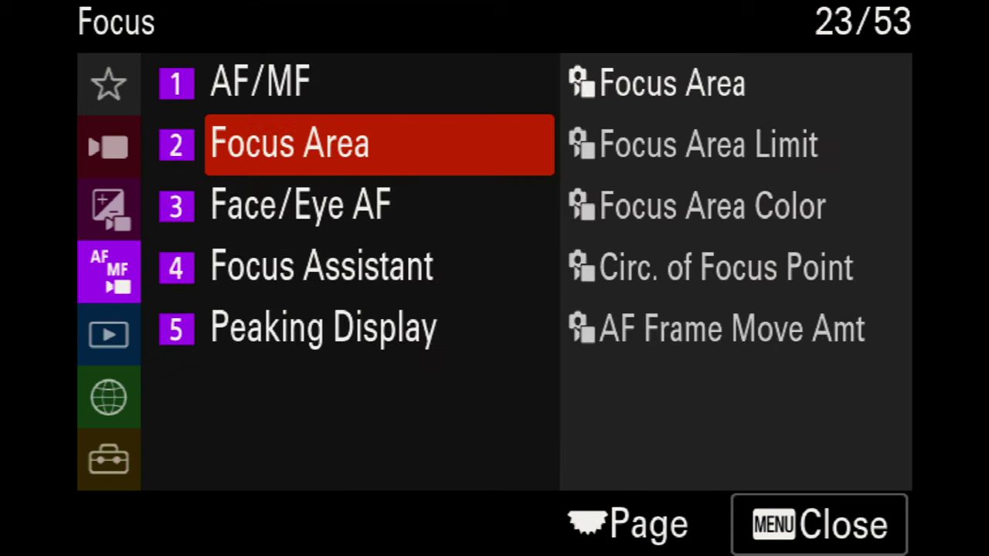
key("Right")
key("Return")
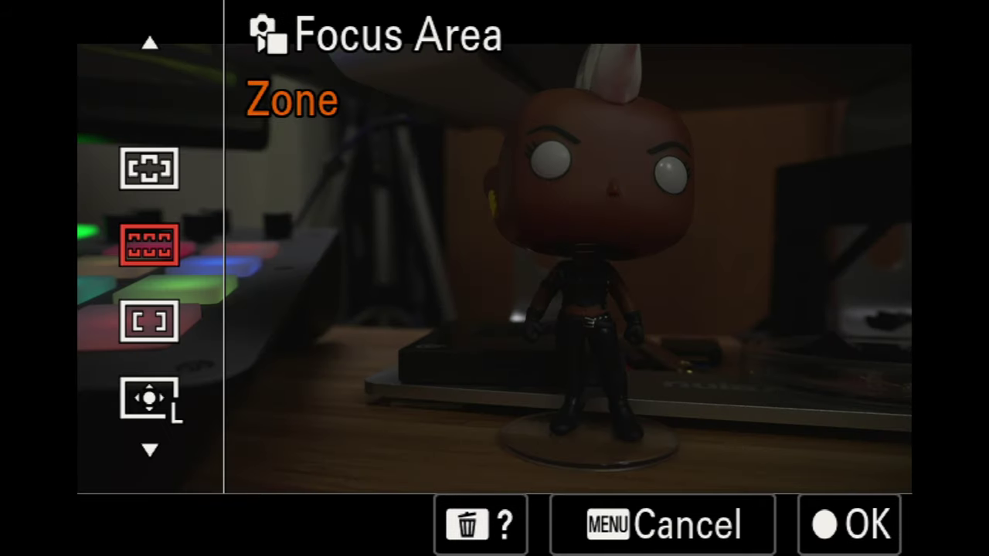
key("Up")
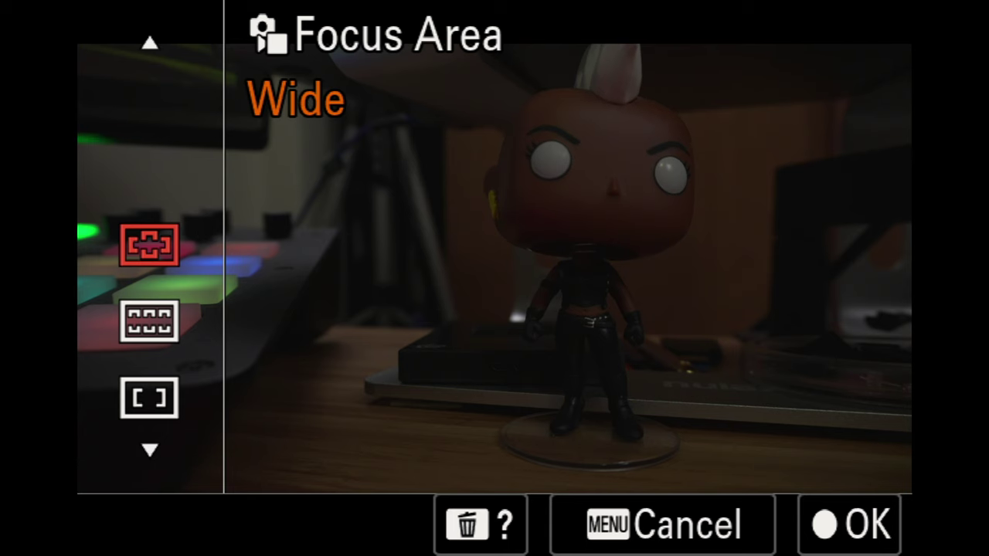
key("Down")
key("Down")
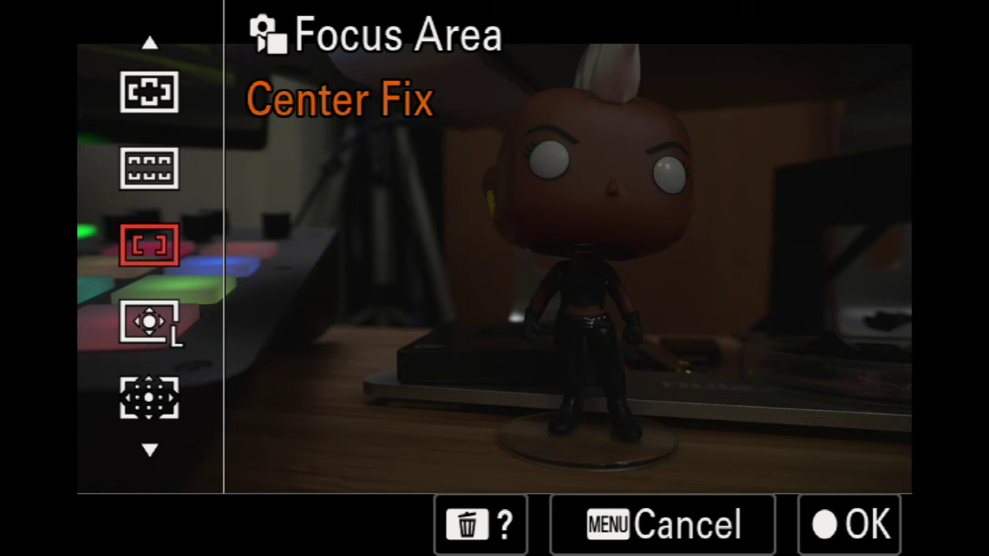
key("Return")
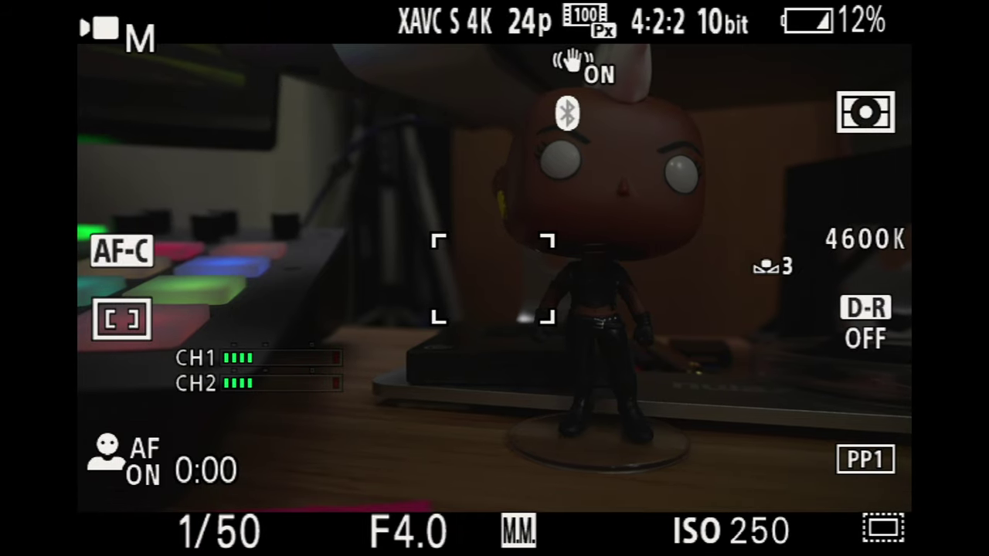
Reopen the Focus Area choices and set the focus area to Wide.
key("Menu")
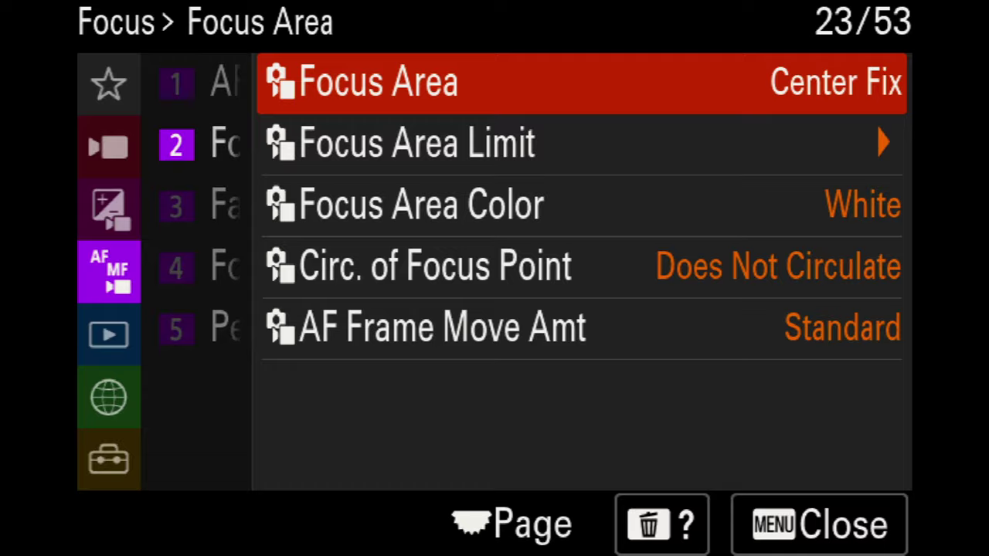
key("Return")
key("Up")
key("Up")
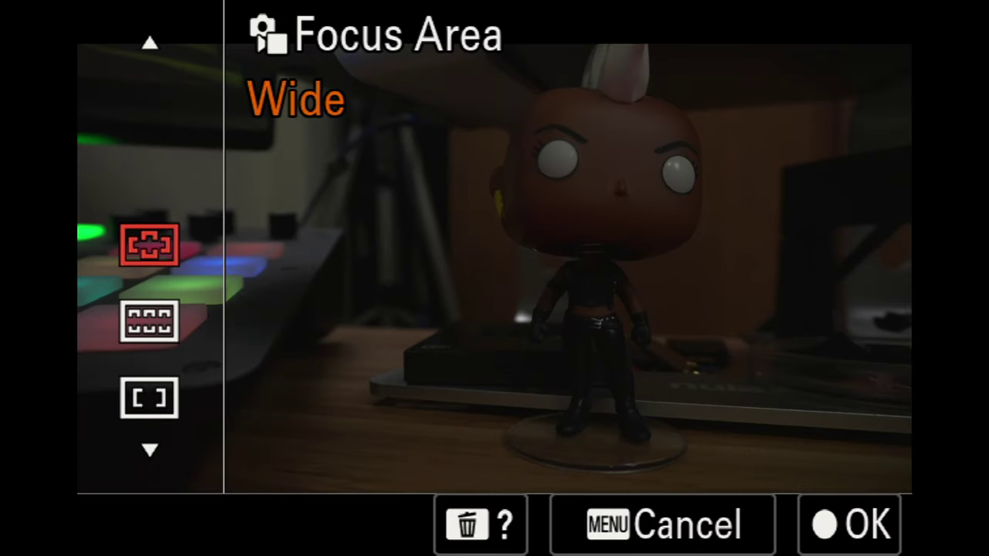
key("Return")
key("Down")
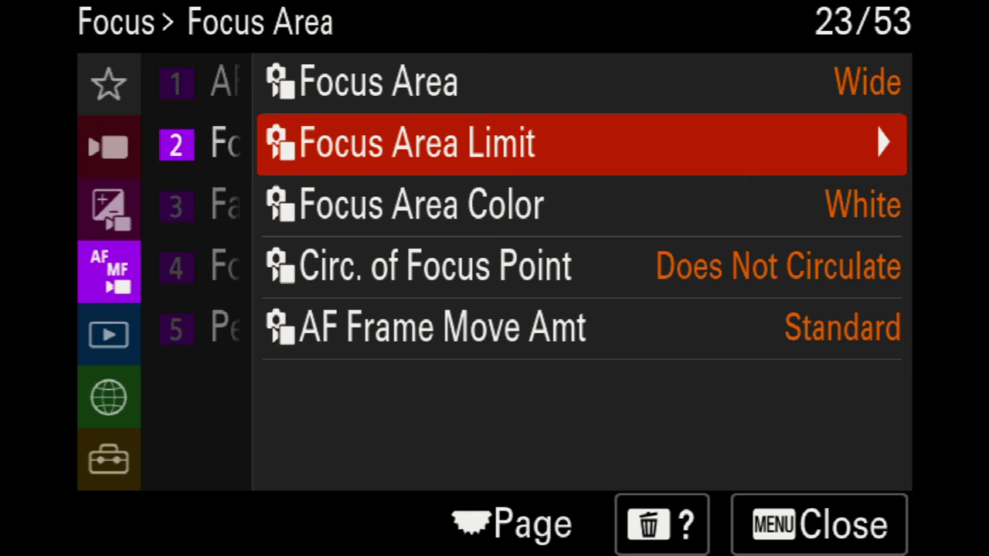
In Focus Area Limit, uncheck Spot: S and Spot: M and confirm the limits.
key("Return")
key("Right")
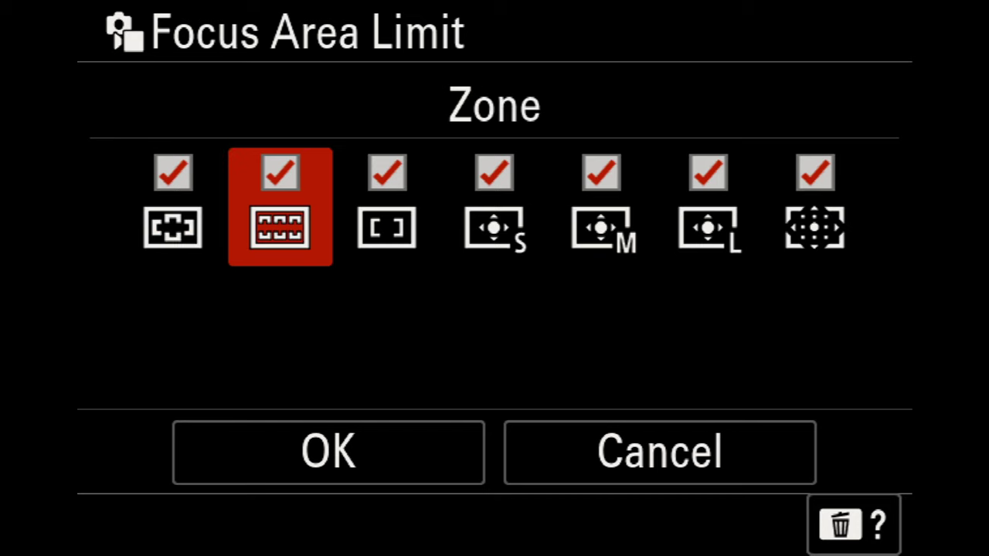
key("Right")
key("Right")
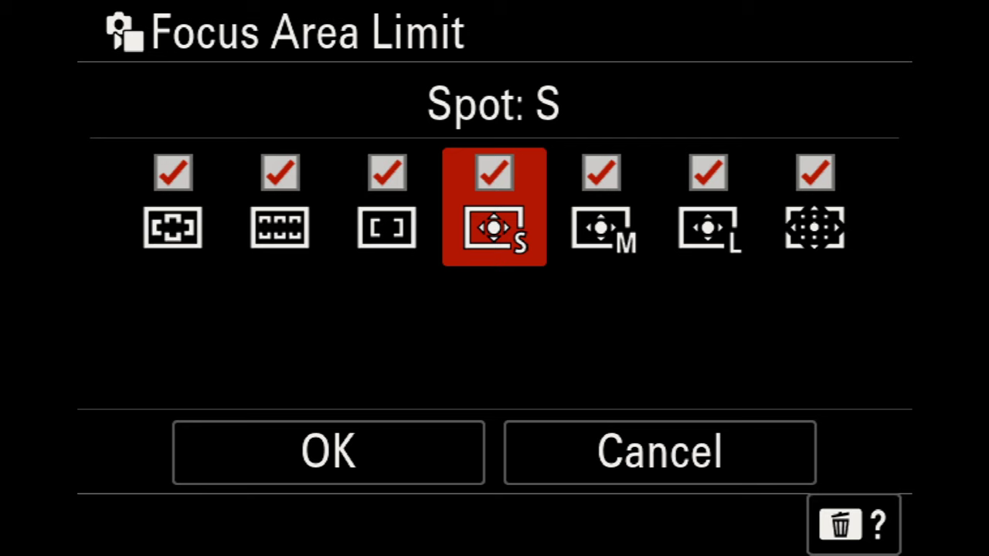
key("Return")
key("Right")
key("Return")
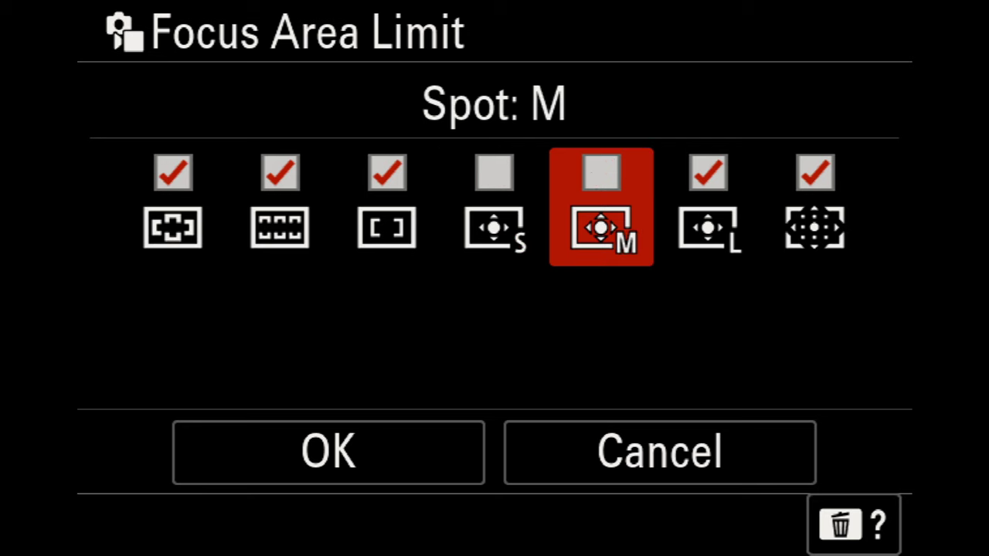
key("Right")
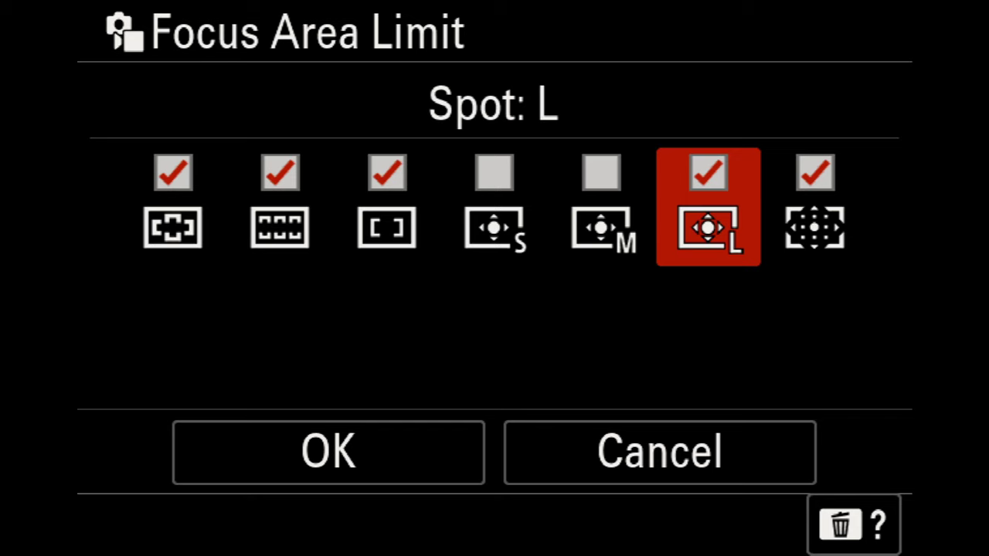
key("Right")
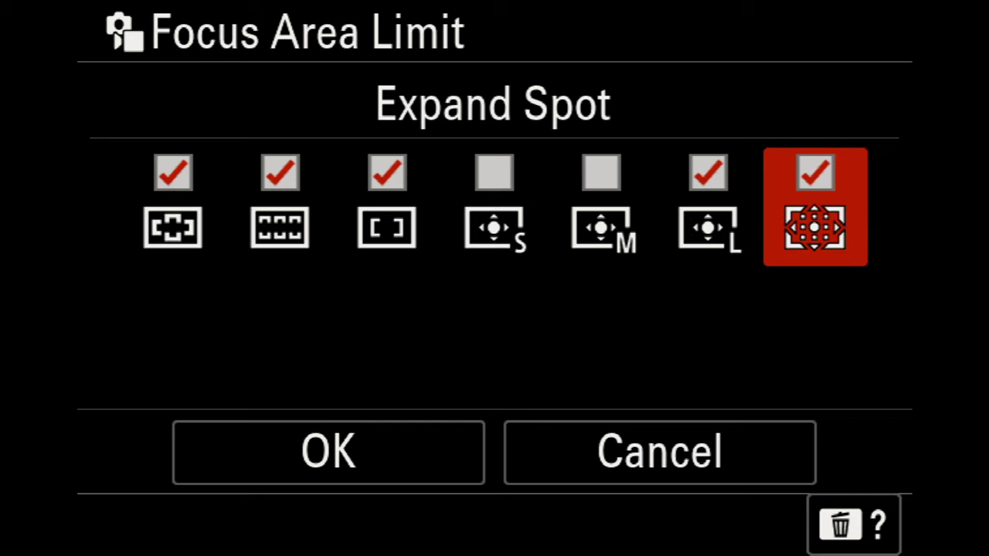
key("Down")
key("Left")
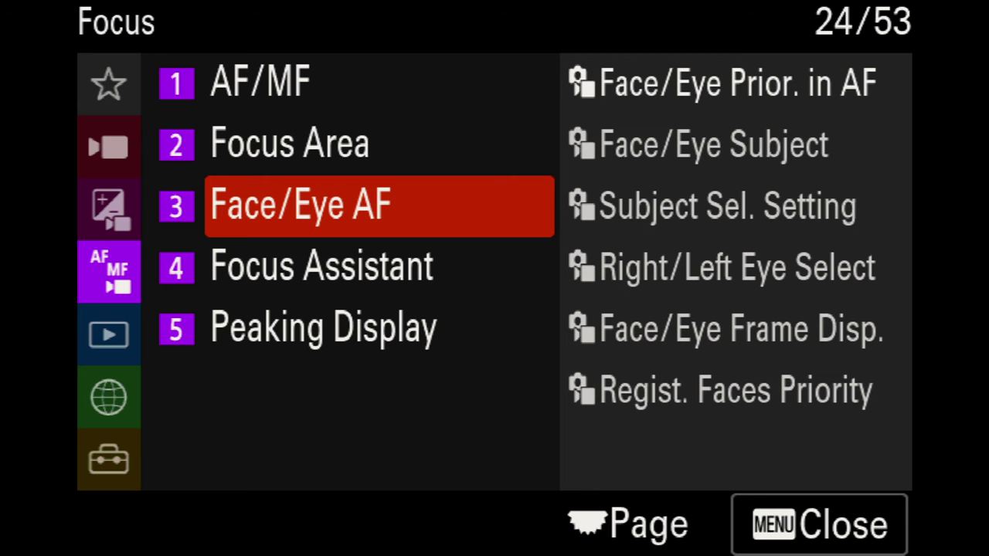
Browse Face/Eye AF items and Subject Sel. Setting unchanged, then select the Focus Assistant section.
key("Return")
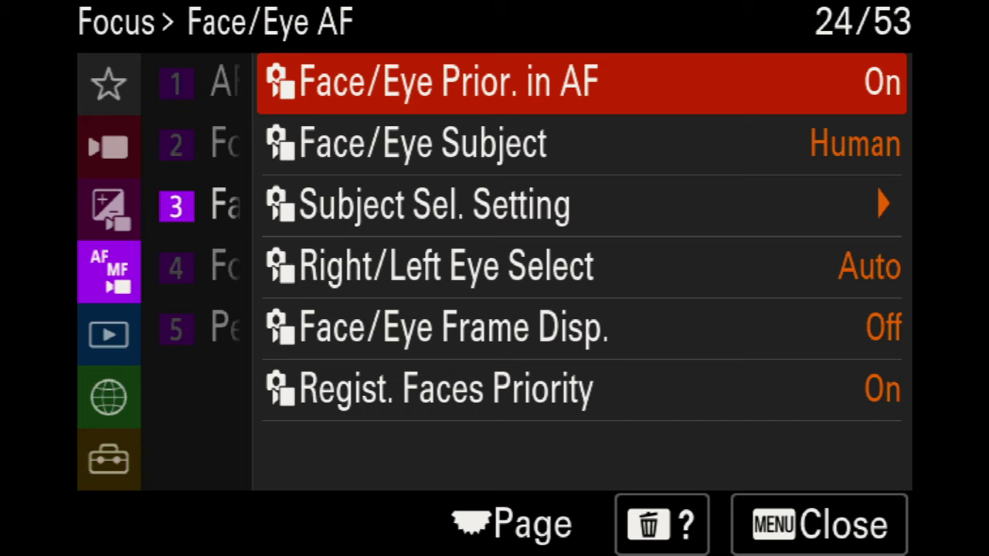
key("Down")
key("Down")
key("Return")
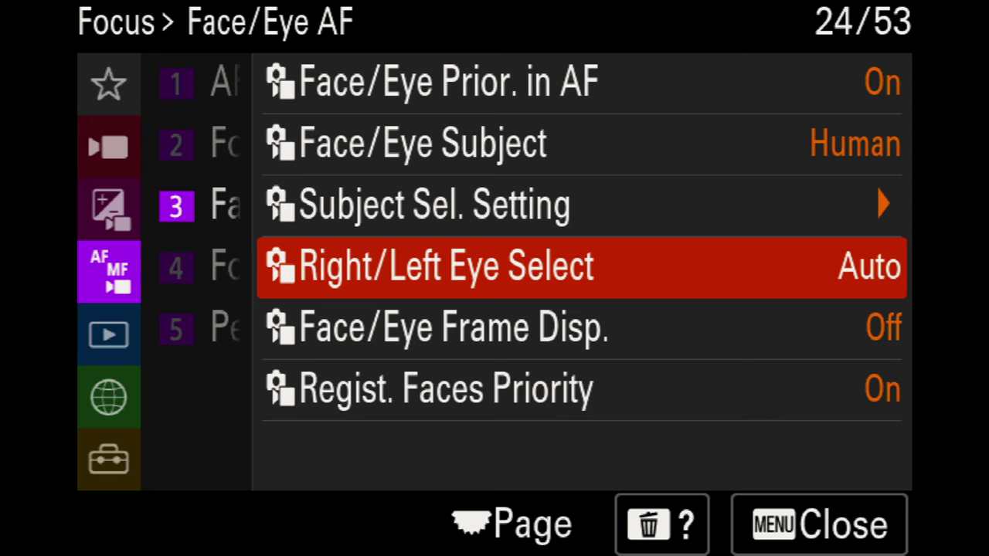
key("Left")
key("Down")
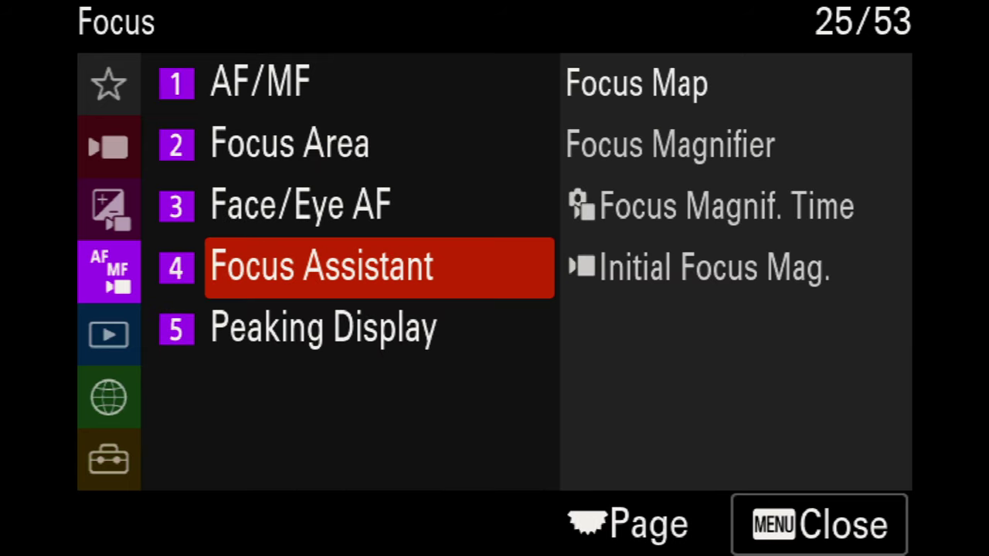
Turn Focus Map on, view it in live view, then set it back Off.
key("Right")
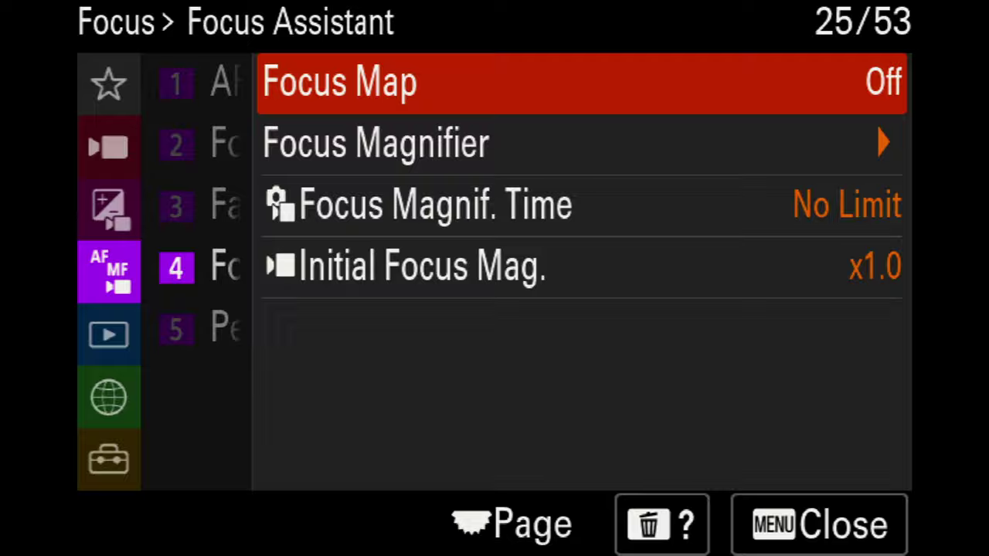
key("Return")
key("Up")
key("Return")
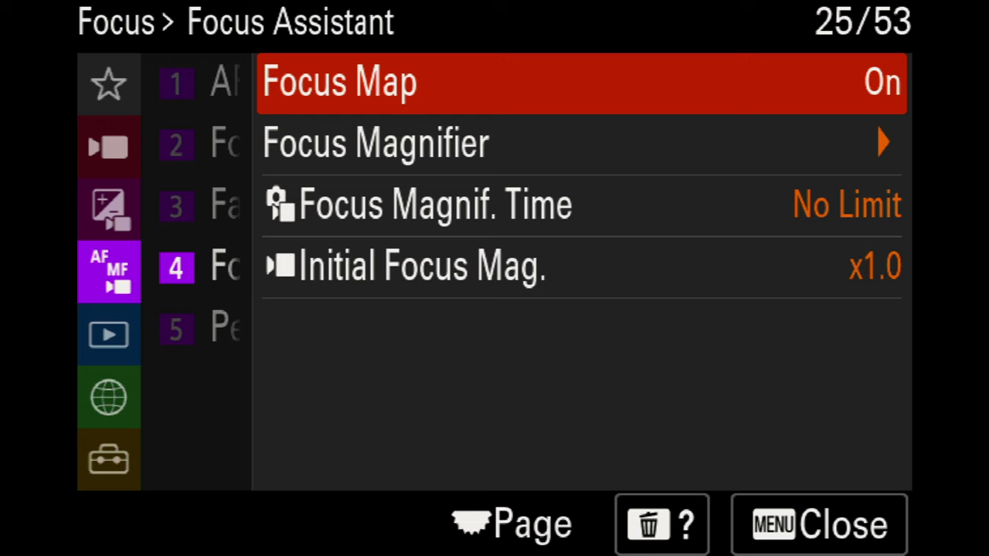
key("Escape")
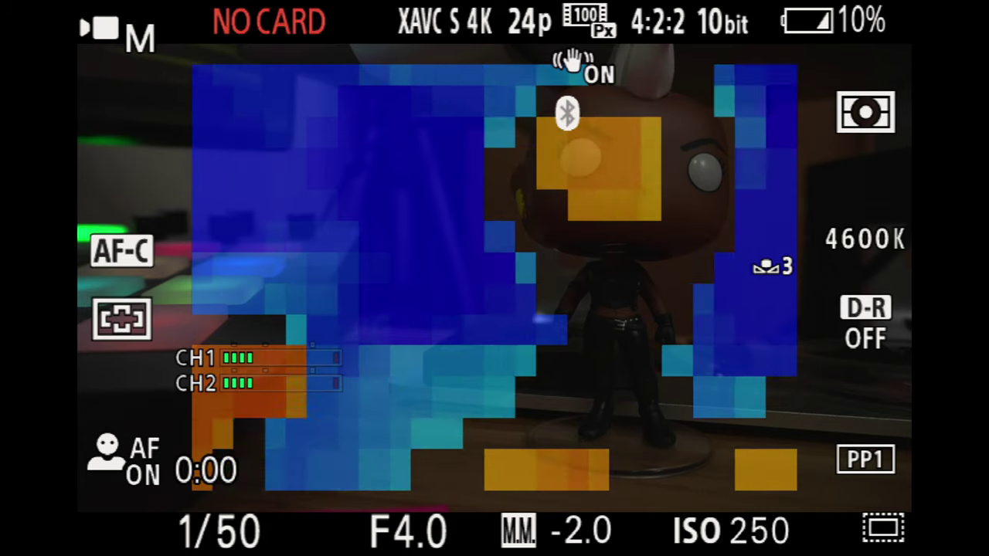
key("Menu")
key("Return")
key("Down")
key("Return")
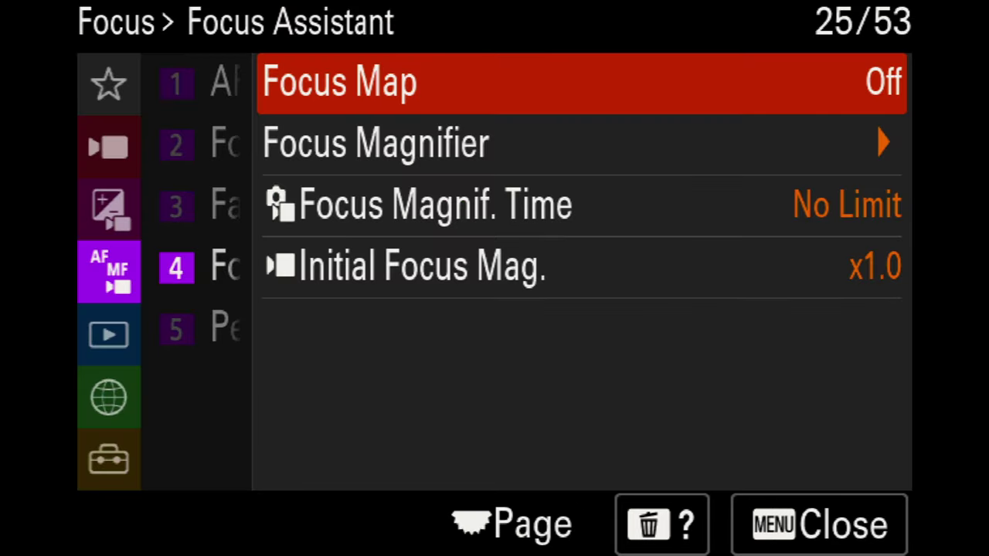
Run Focus Magnifier on the figure, then highlight x4.0 for Initial Focus Mag.
key("Down")
key("Return")
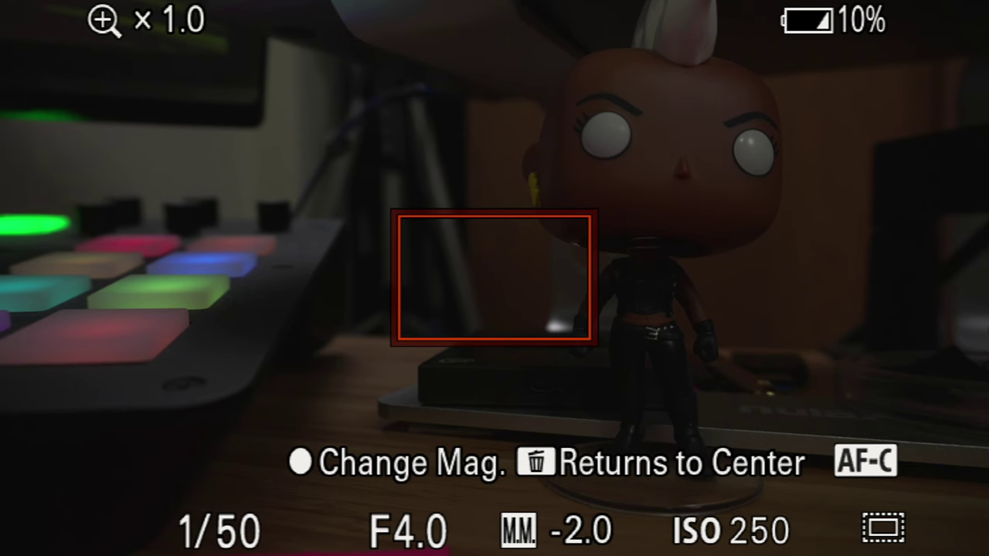
key("Right")
key("Right")
key("Up")
key("Up")
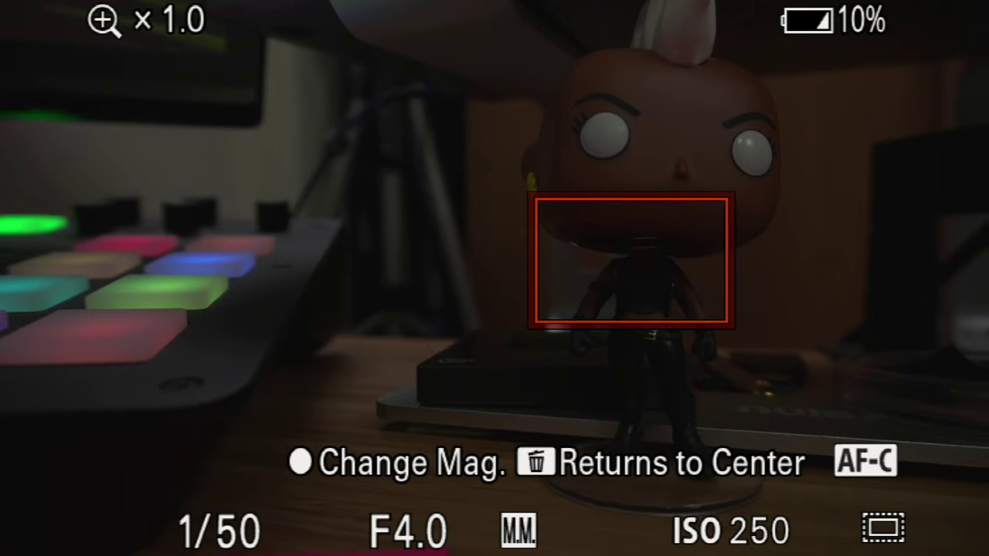
key("Return")
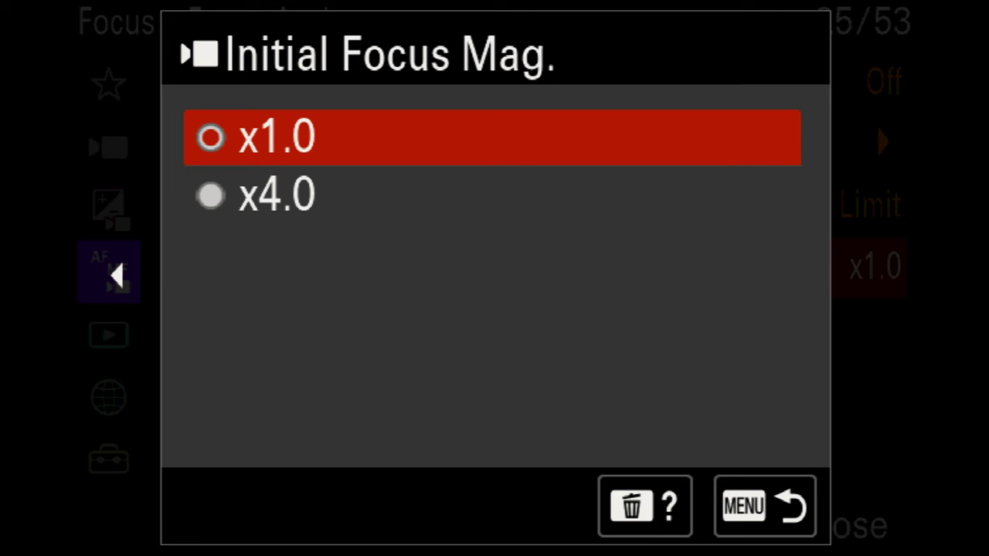
key("Down")
Confirm x4.0 initial magnification, test it with Focus Magnifier, then open Peaking Display settings.
key("Return")
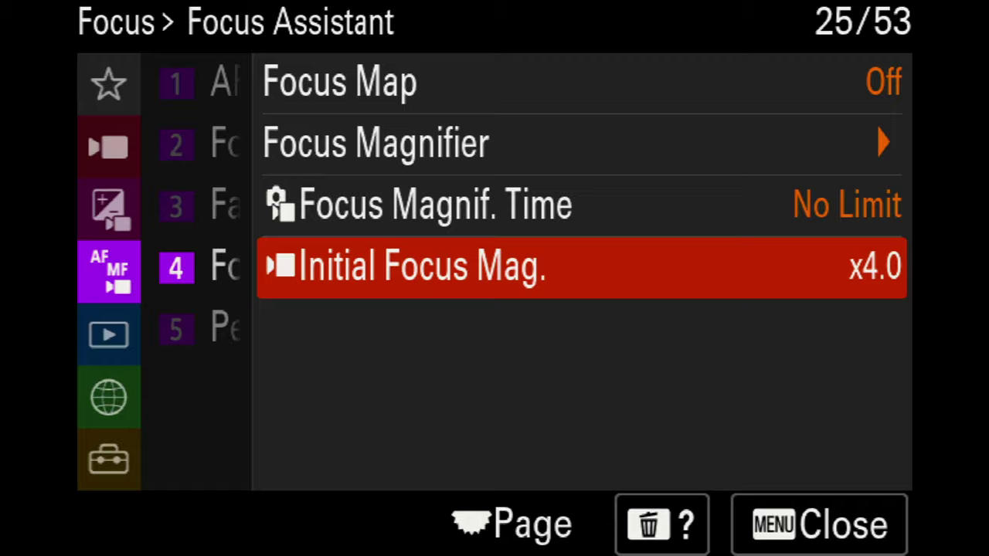
key("Up")
key("Up")
key("Return")
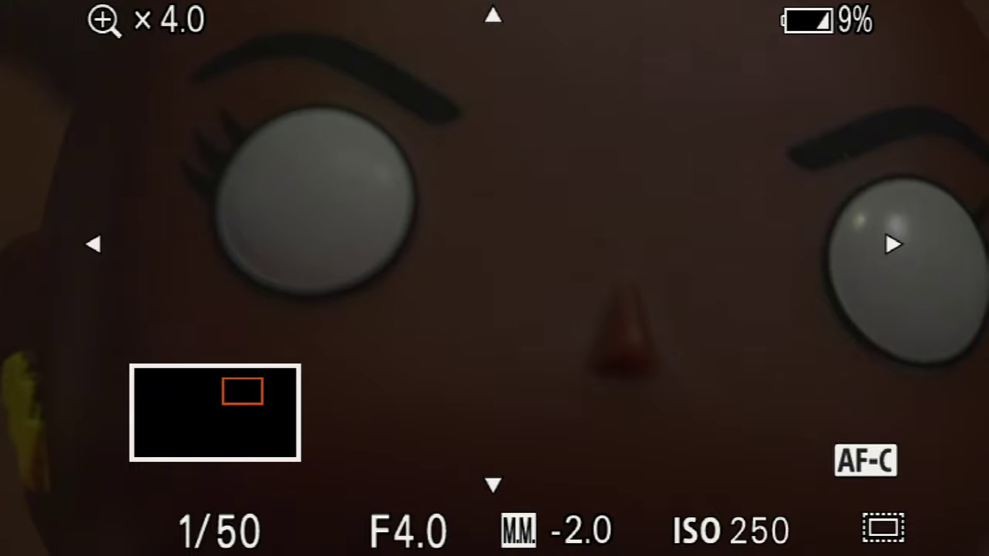
key("Menu")
key("Return")
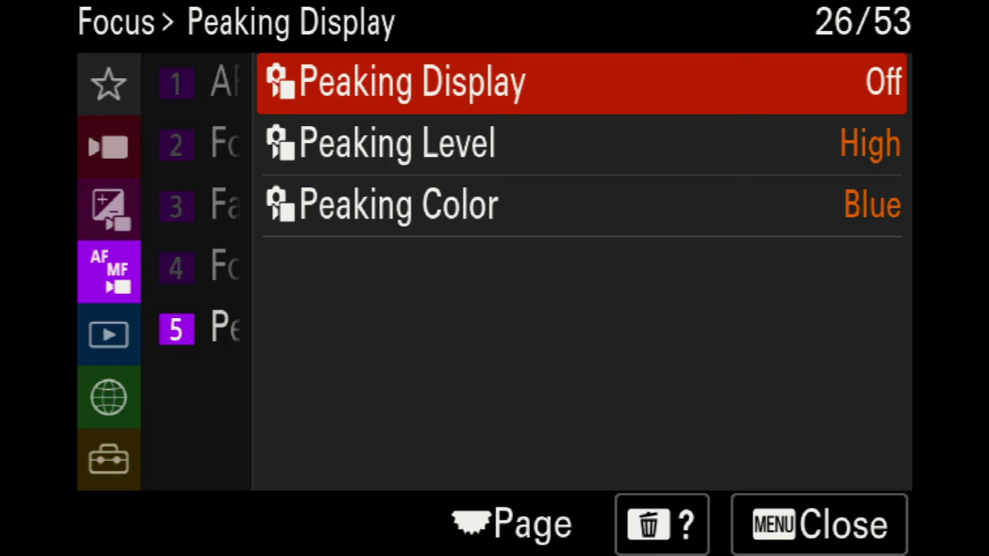
Turn Peaking Display on and return to live view.
key("Down")
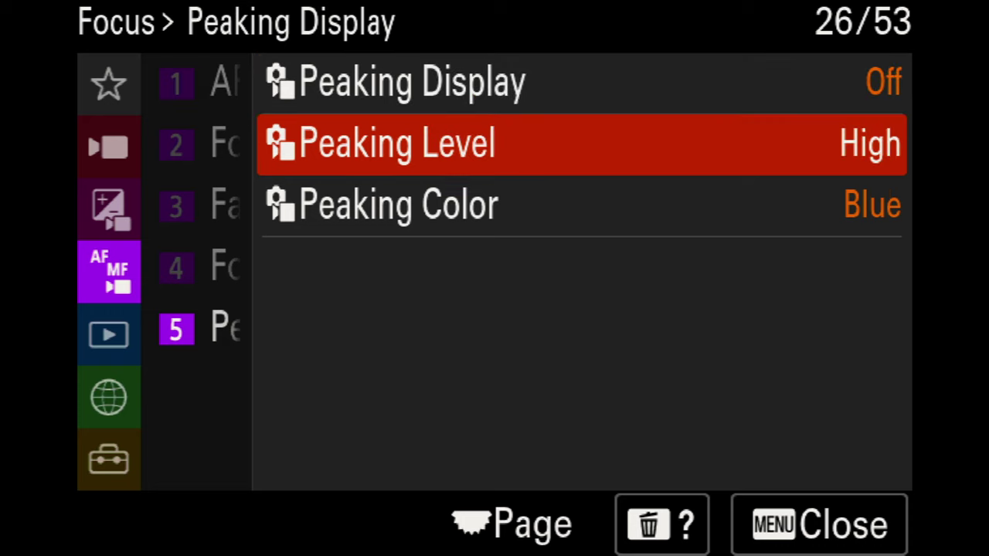
key("Down")
key("Up")
key("Up")
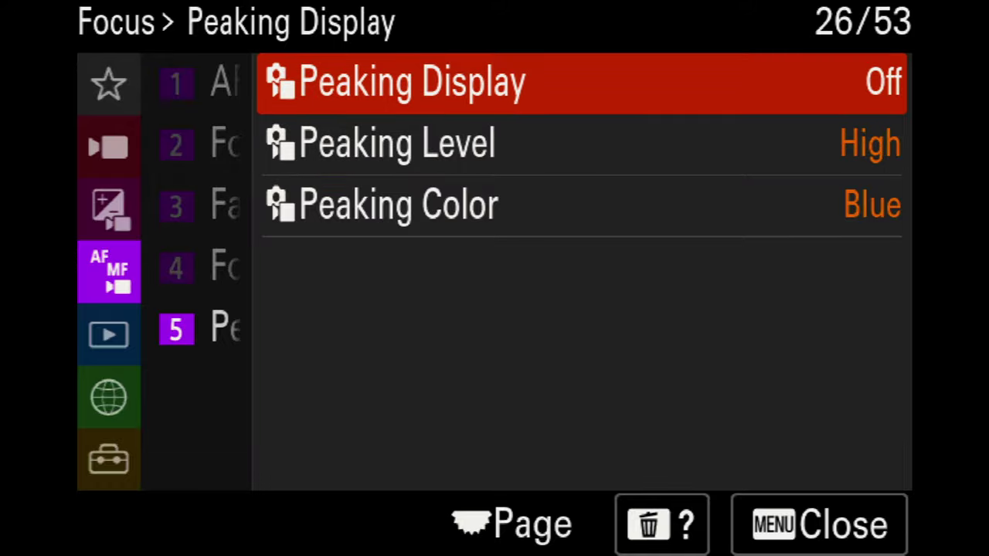
key("Return")
key("Down")
key("Return")
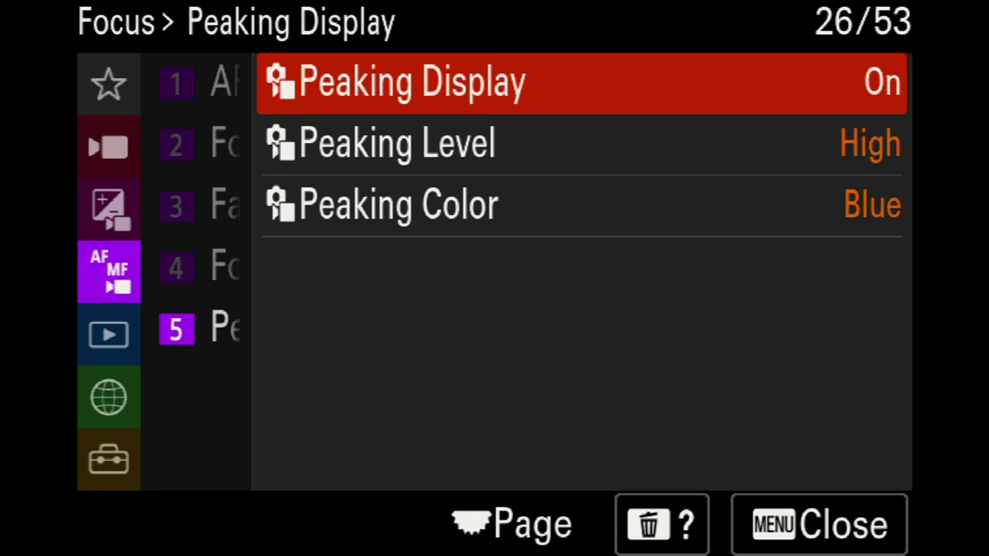
key("Escape")
Switch to manual focus, set Peaking Display to Off, and move to the Playback section.
key("m")
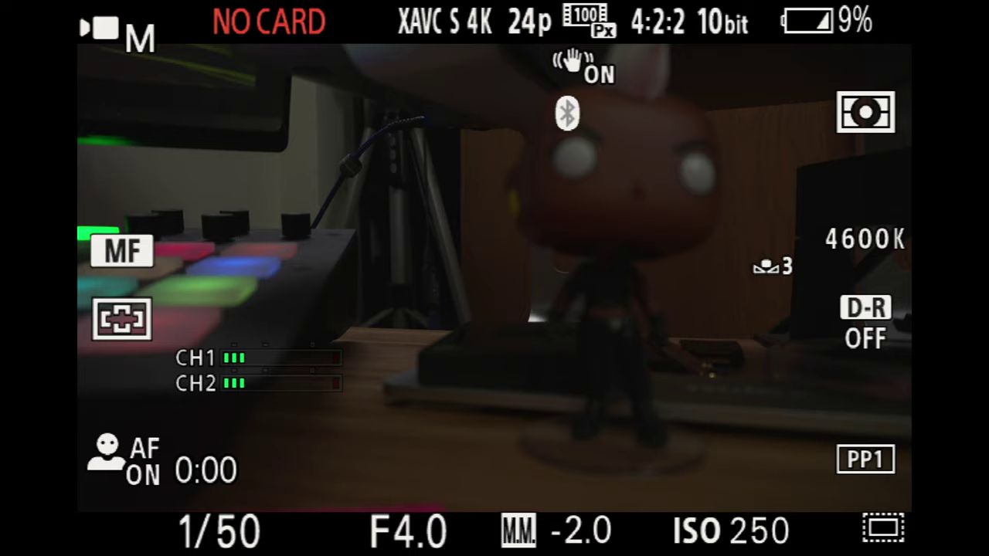
key("Return")
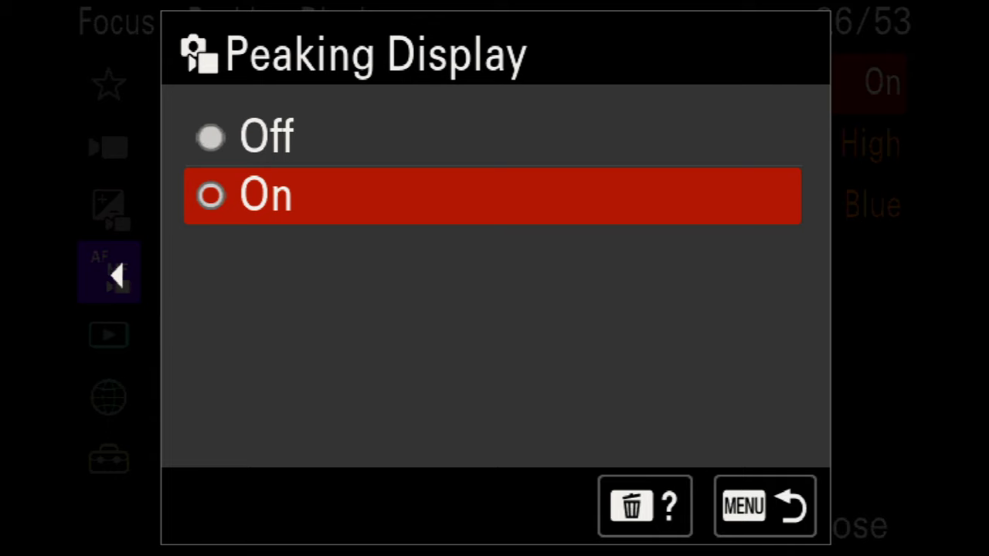
key("Up")
key("Return")
key("Left")
key("Down")
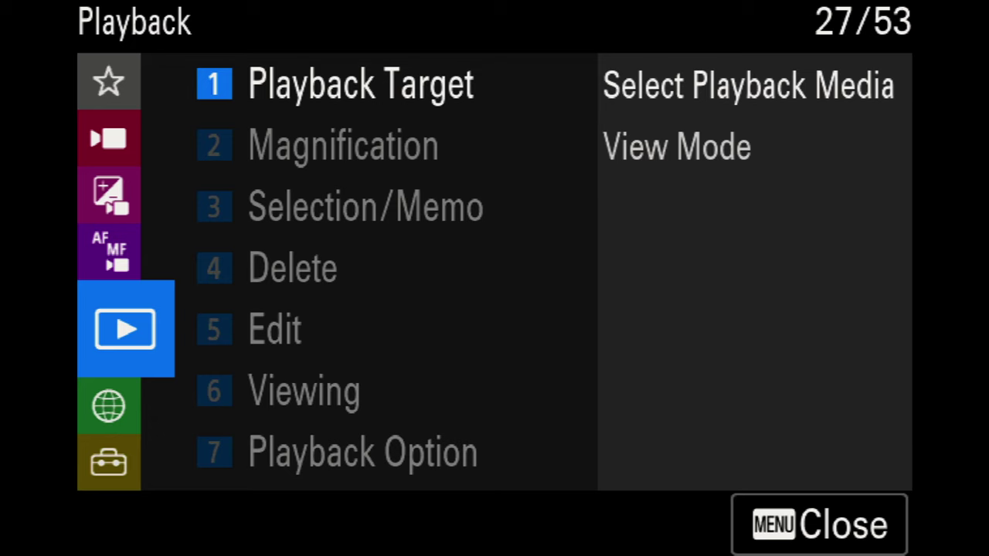
Browse Playback > Viewing and the Network section, then enter Setup's Area/Date group.
left_click(303, 392)
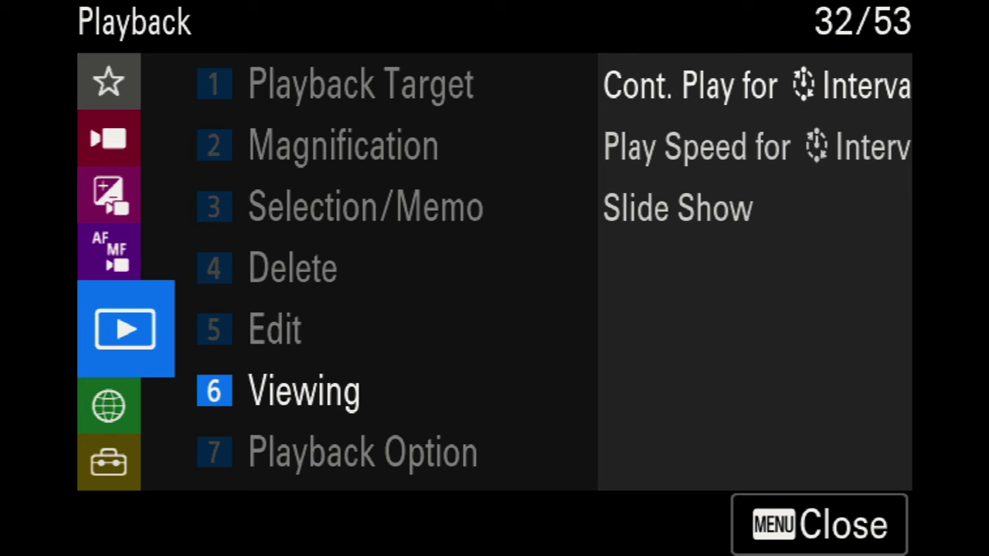
left_click(108, 405)
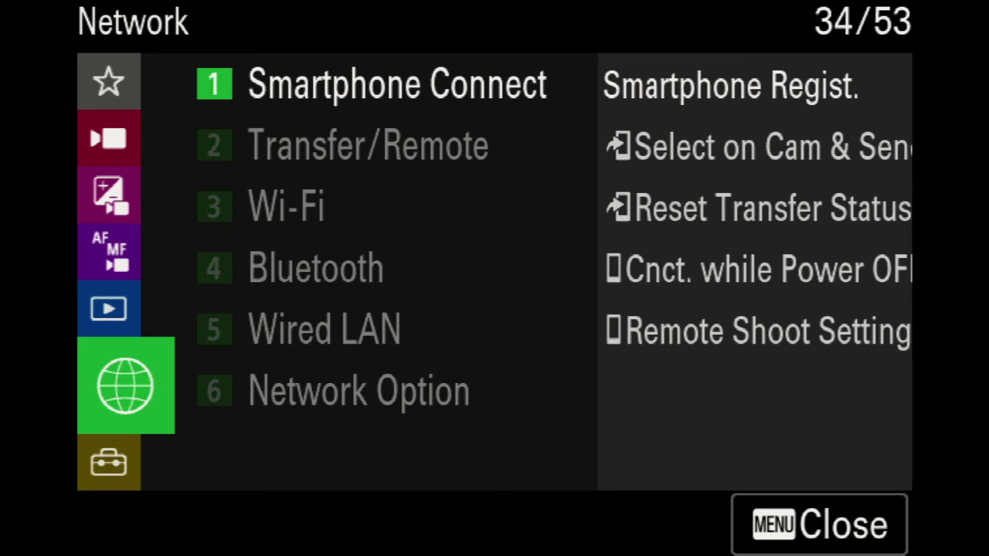
key("Down")
key("Right")
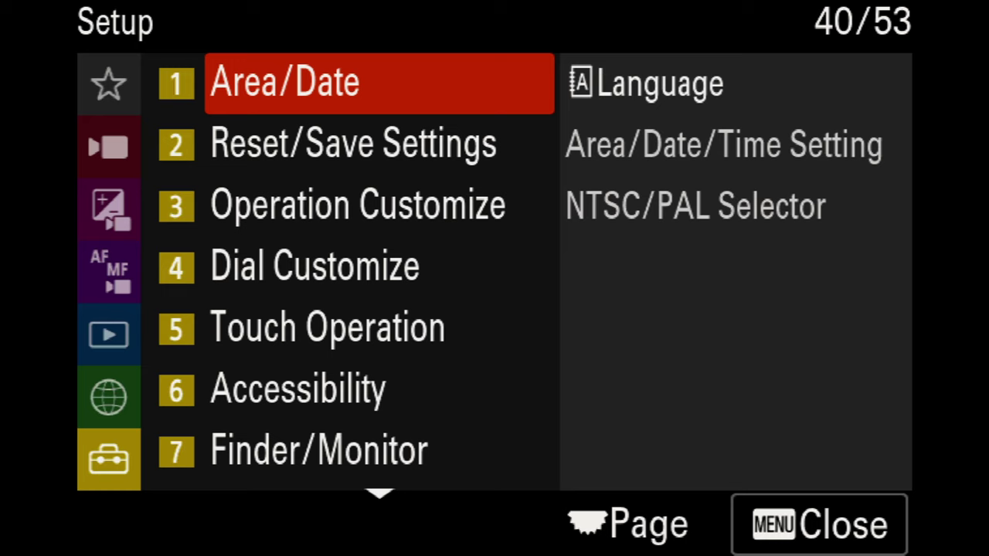
Check the NTSC/PAL Selector under Area/Date, then move down to Operation Customize.
key("Right")
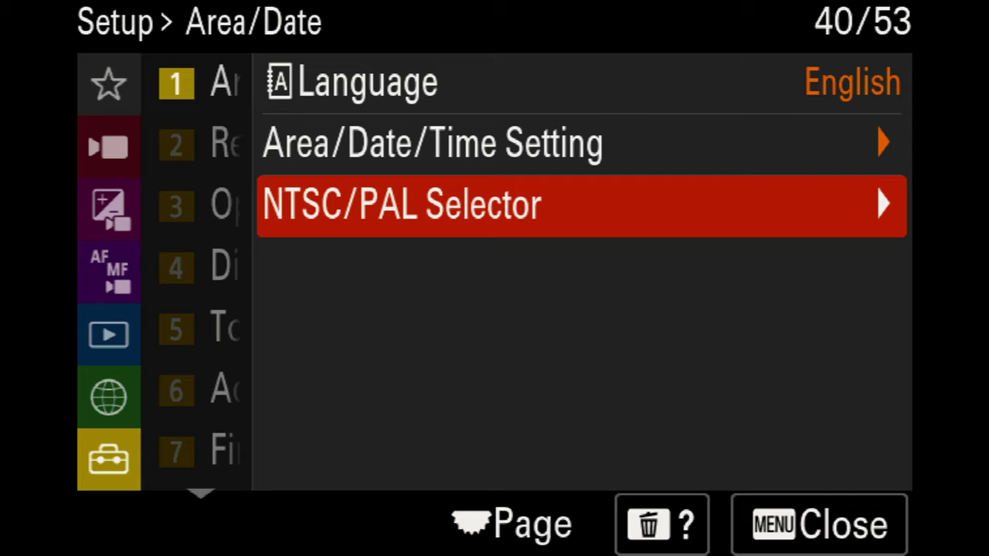
key("Return")
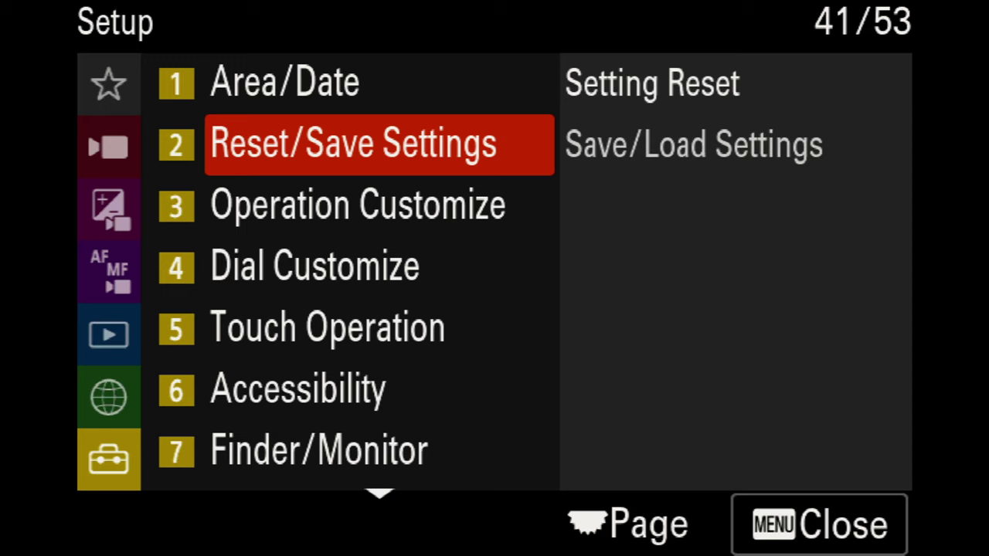
key("Down")
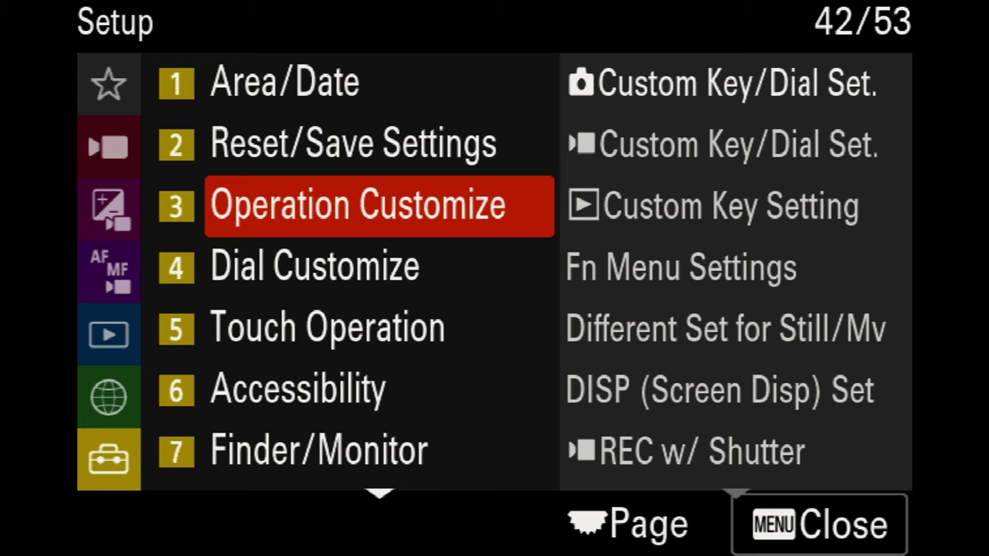
Open the movie Custom Key/Dial Set. under Operation Customize.
key("Right")
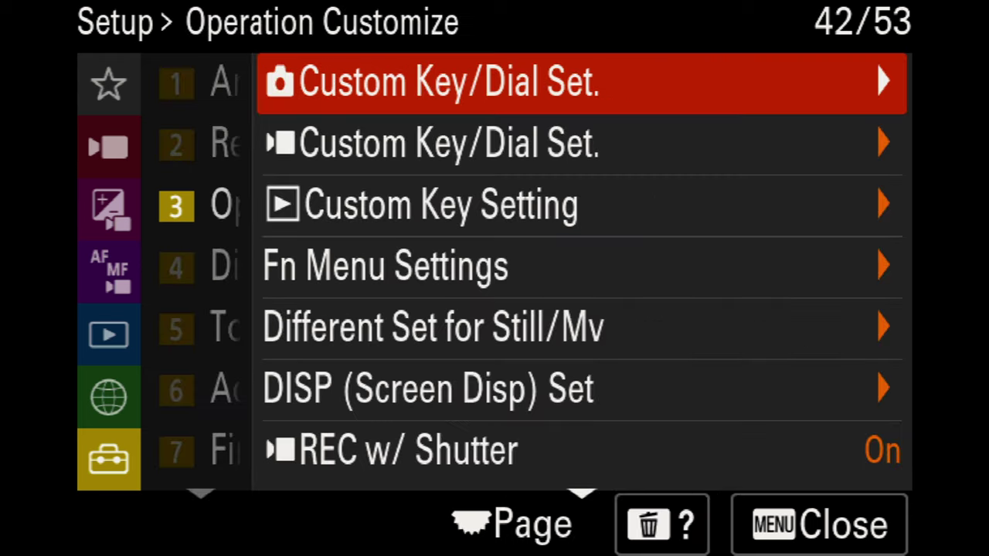
key("Down")
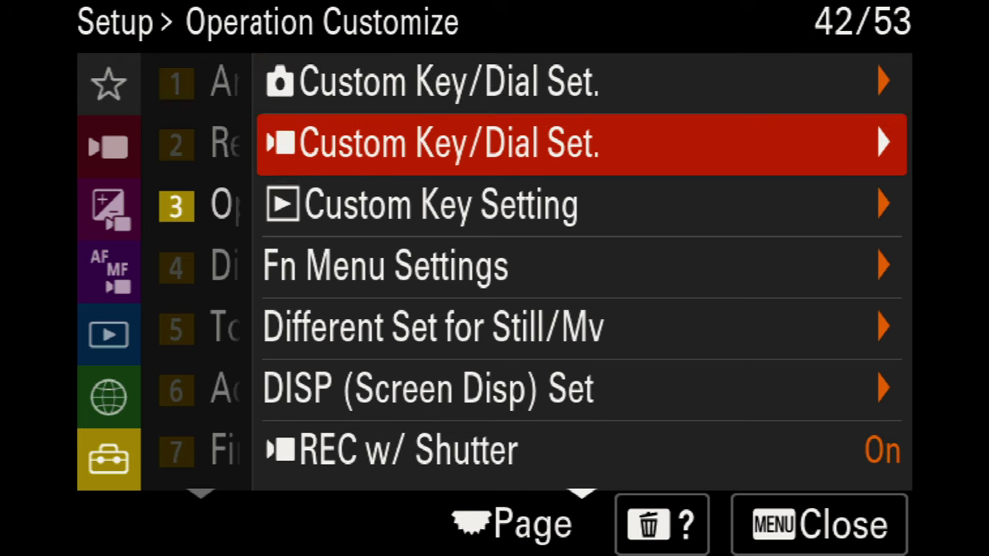
key("Right")
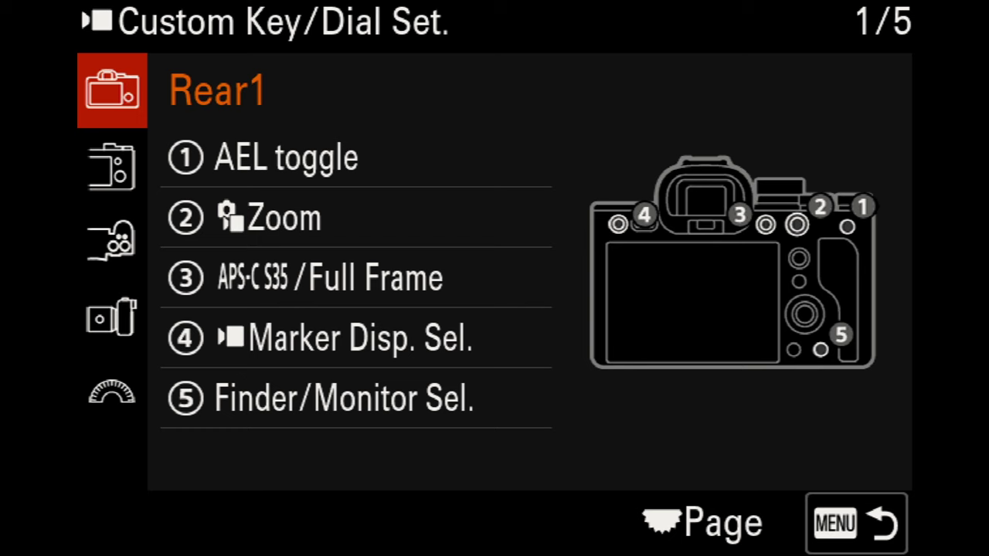
Review Rear1 assignments for AEL, AF-ON (Zoom), and Custom Buttons 1, 3 and 4.
key("Right")
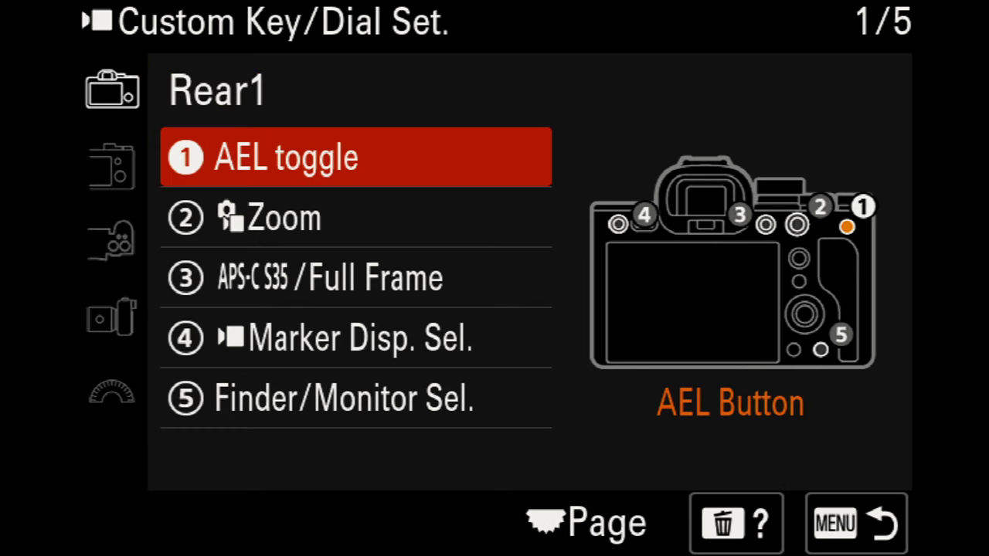
key("Down")
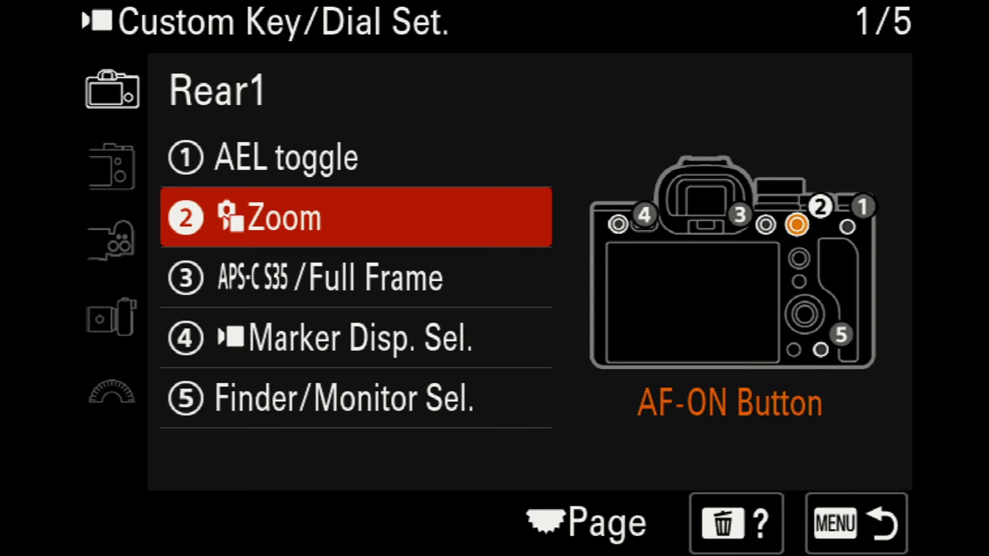
key("Down")
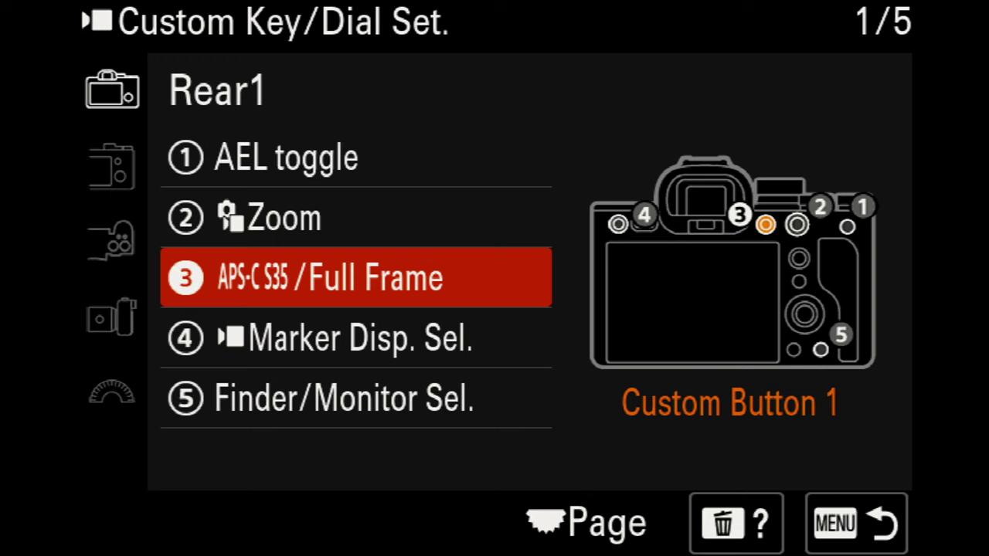
key("Down")
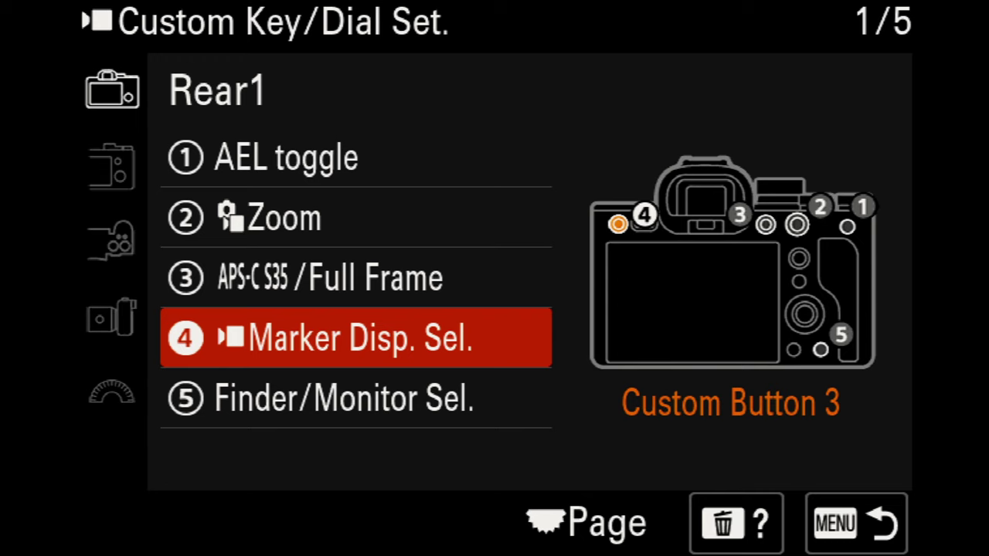
key("Down")
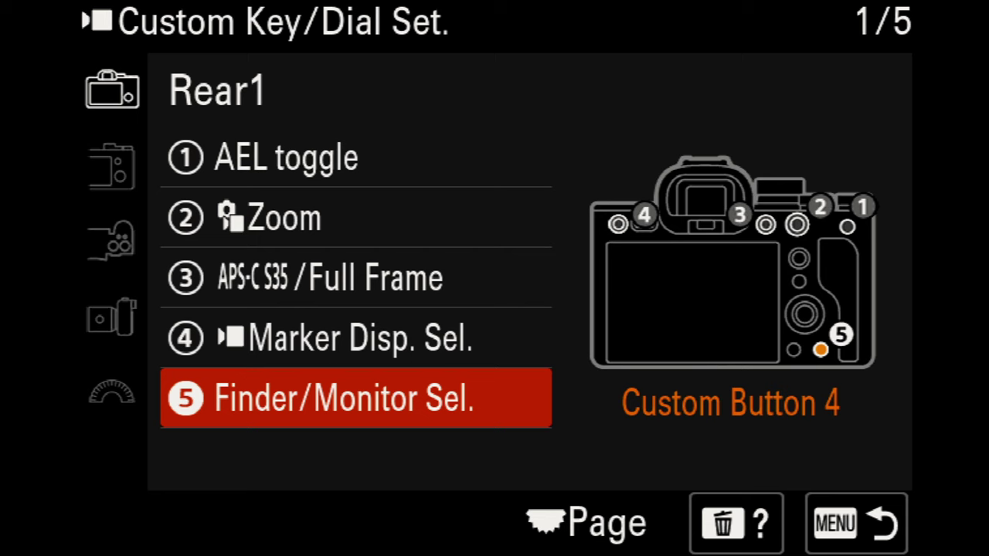
key("Down")
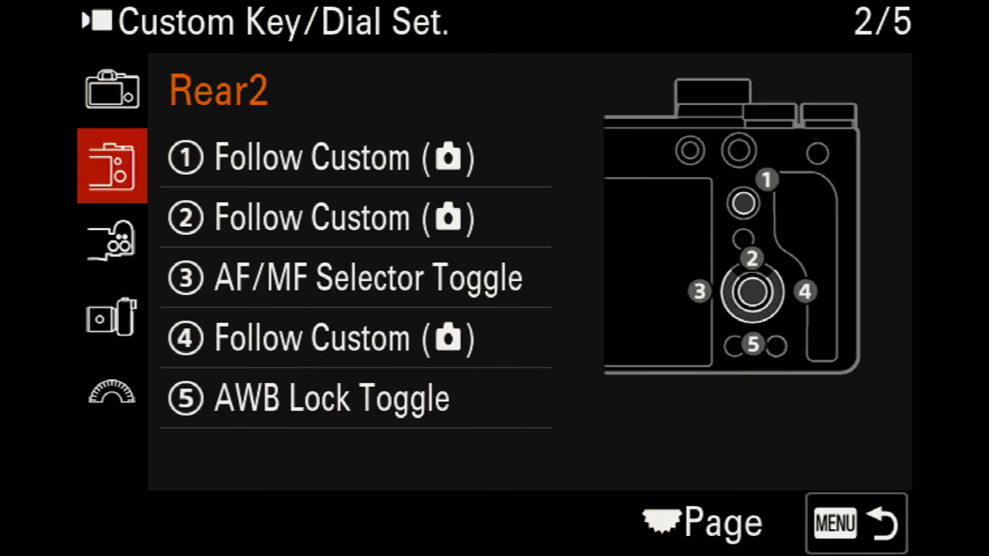
Review Rear2 assignments: center button, left (AF/MF Selector Toggle) and down (AWB Lock Toggle).
key("Right")
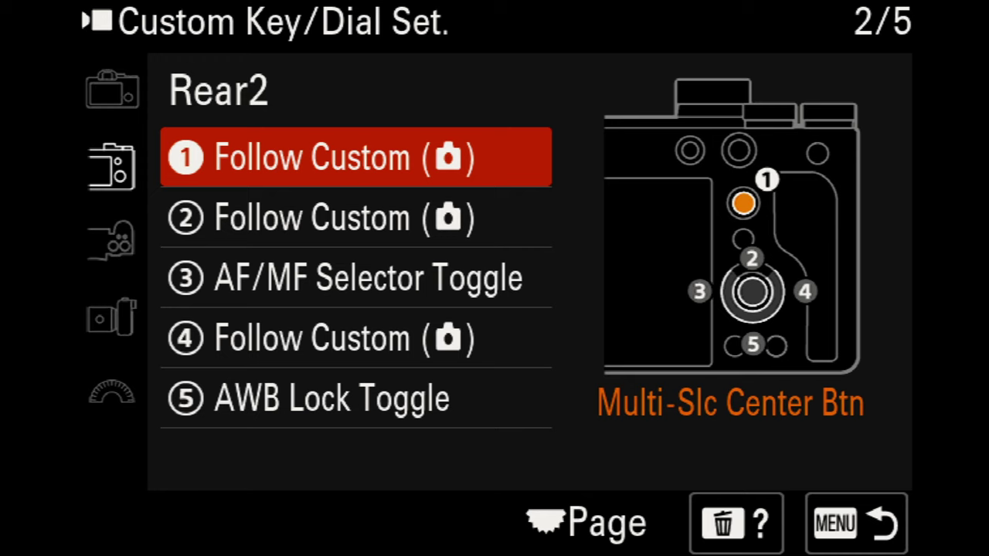
key("Down")
key("Down")
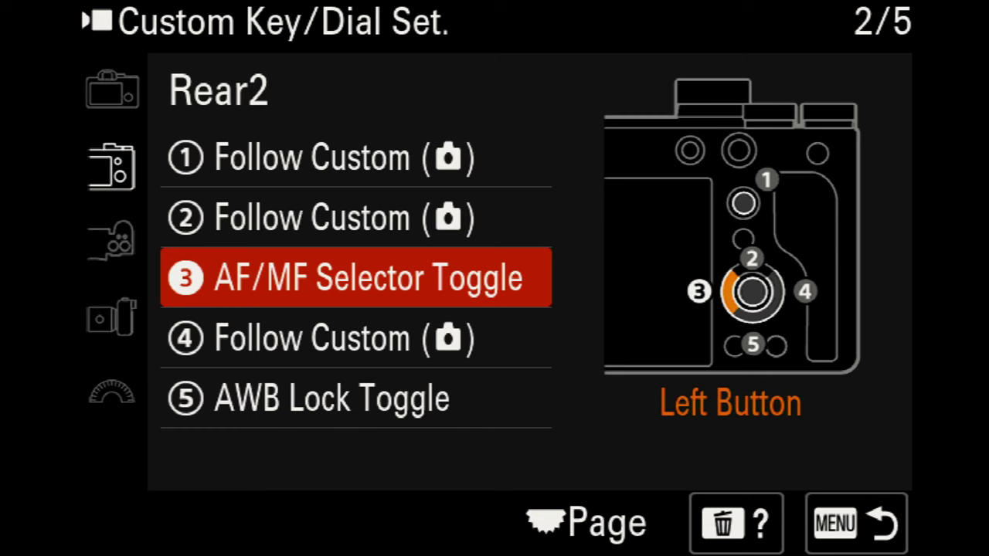
key("Down")
key("Down")
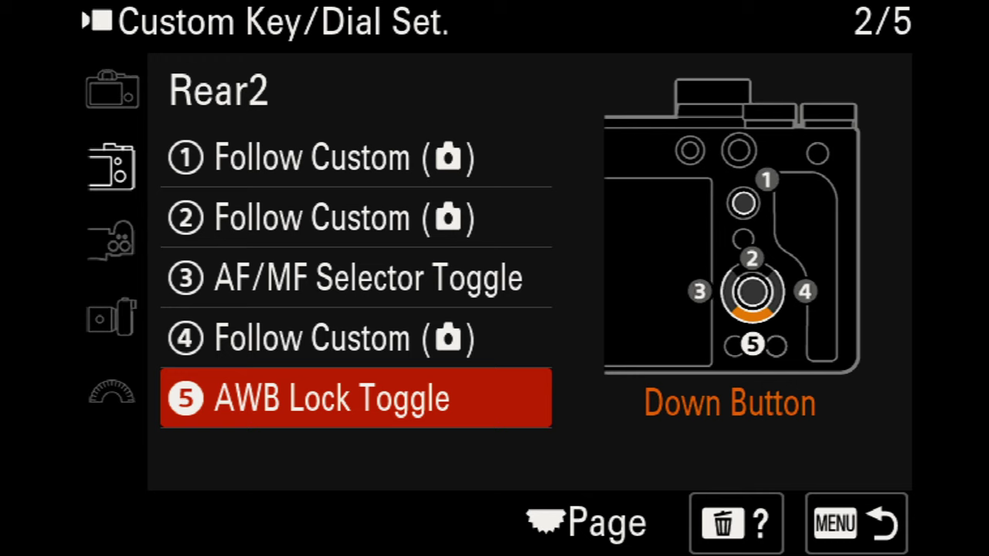
Page past Top and Lens, then check the front dial and Rear Dial R (ISO) on Dial/Wheel.
key("Down")
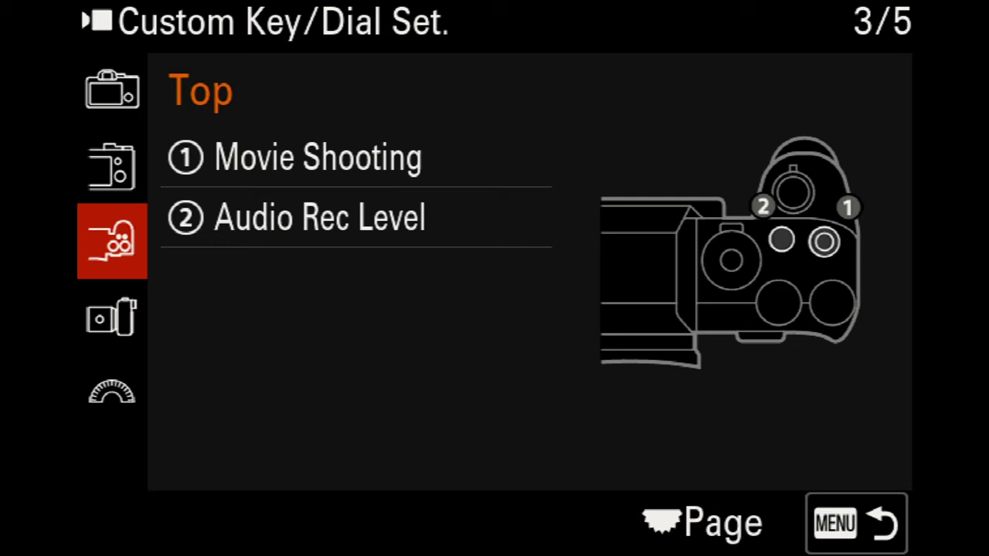
key("Down")
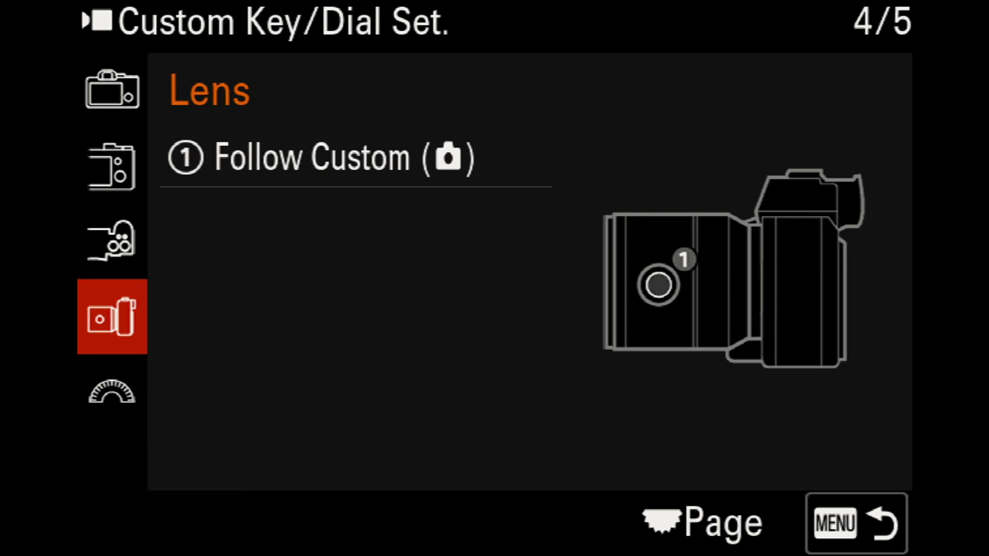
key("Down")
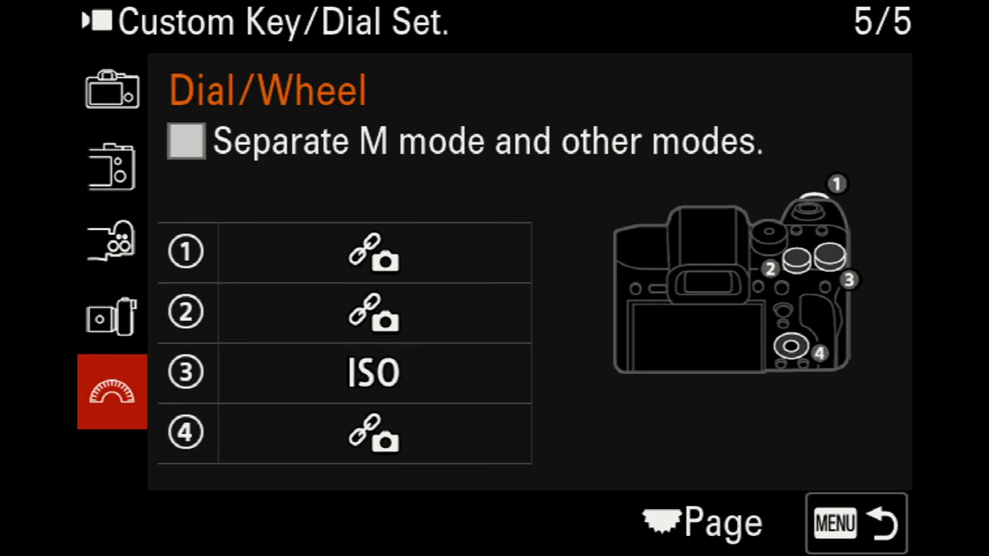
key("Right")
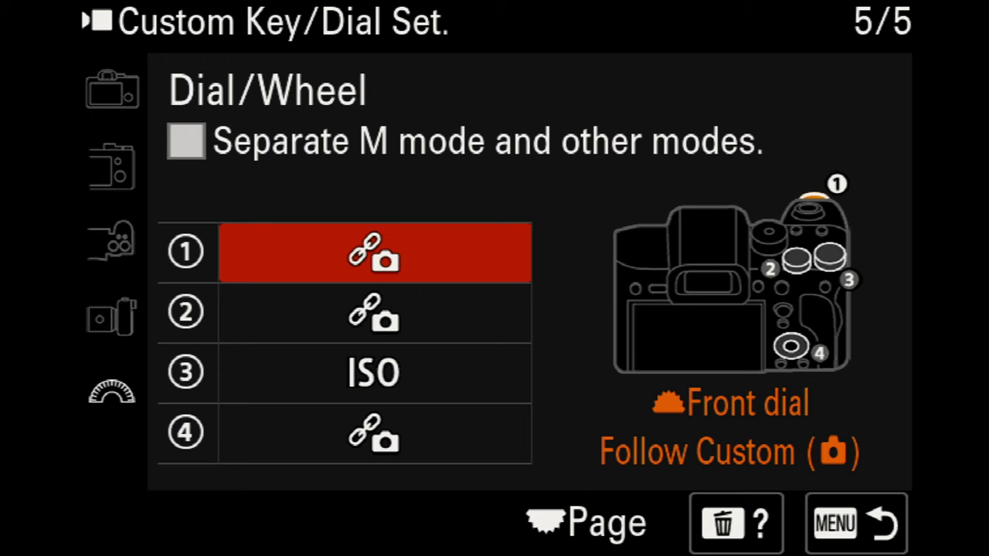
key("Down")
key("Down")
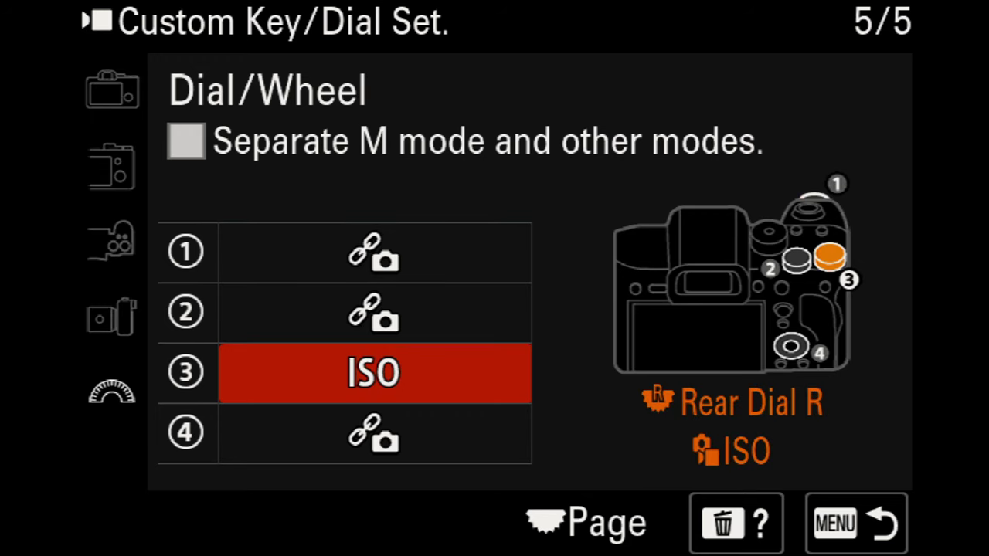